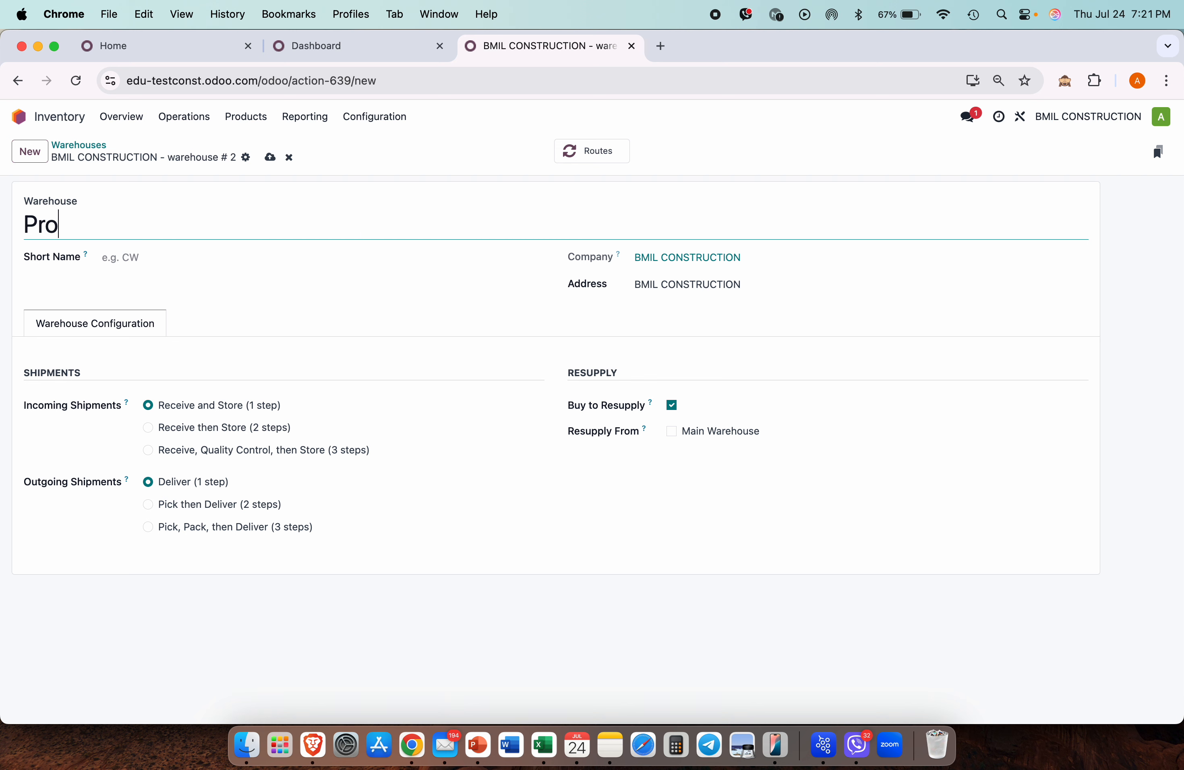
Step: Create and save a warehouse named 'Project Warehouse' with short name PW
{"action": "type", "text": "Warehouse"}
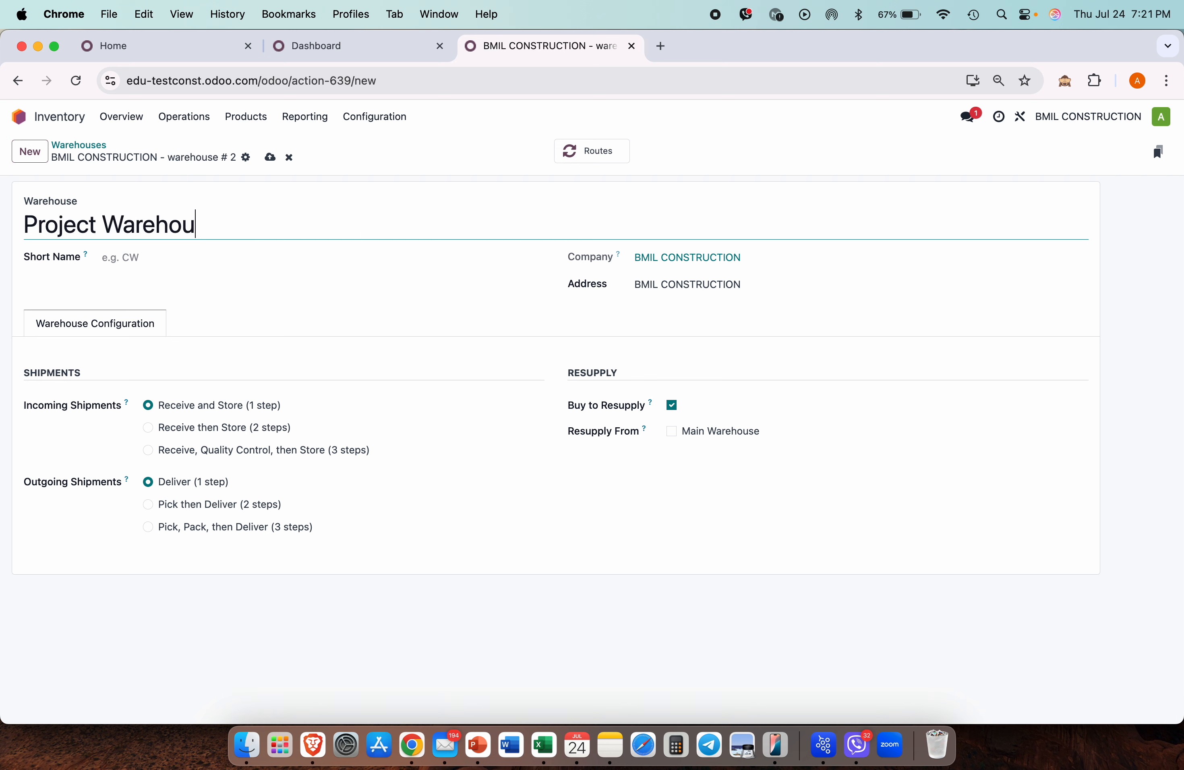
{"action": "left_click", "coordinate": [144, 255]}
{"action": "key", "text": "Caps_Lock"}
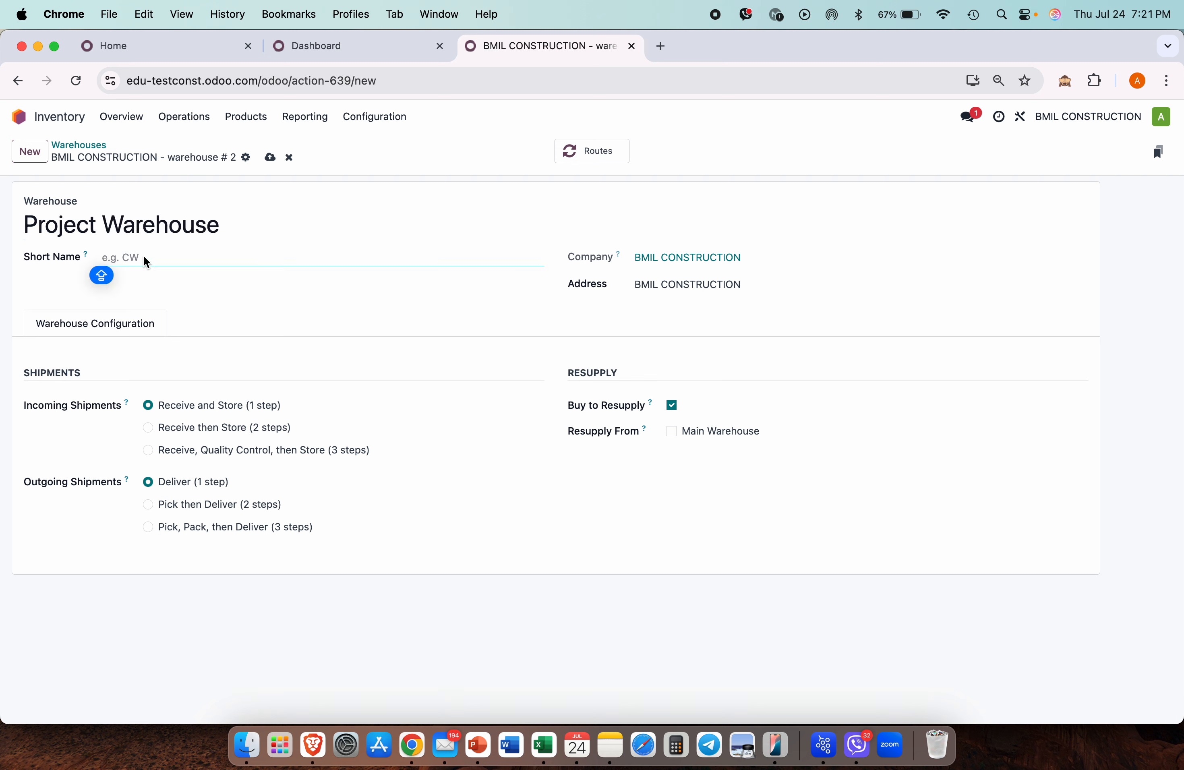
{"action": "type", "text": "PW"}
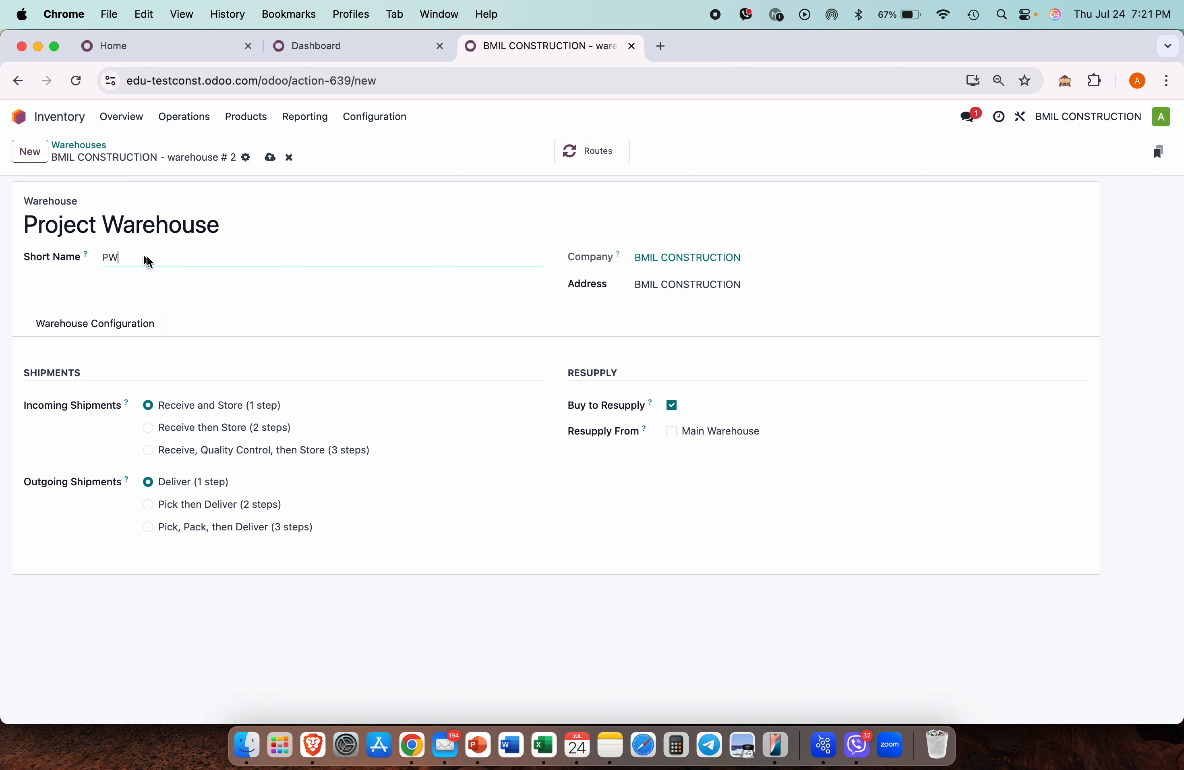
{"action": "left_click", "coordinate": [815, 281]}
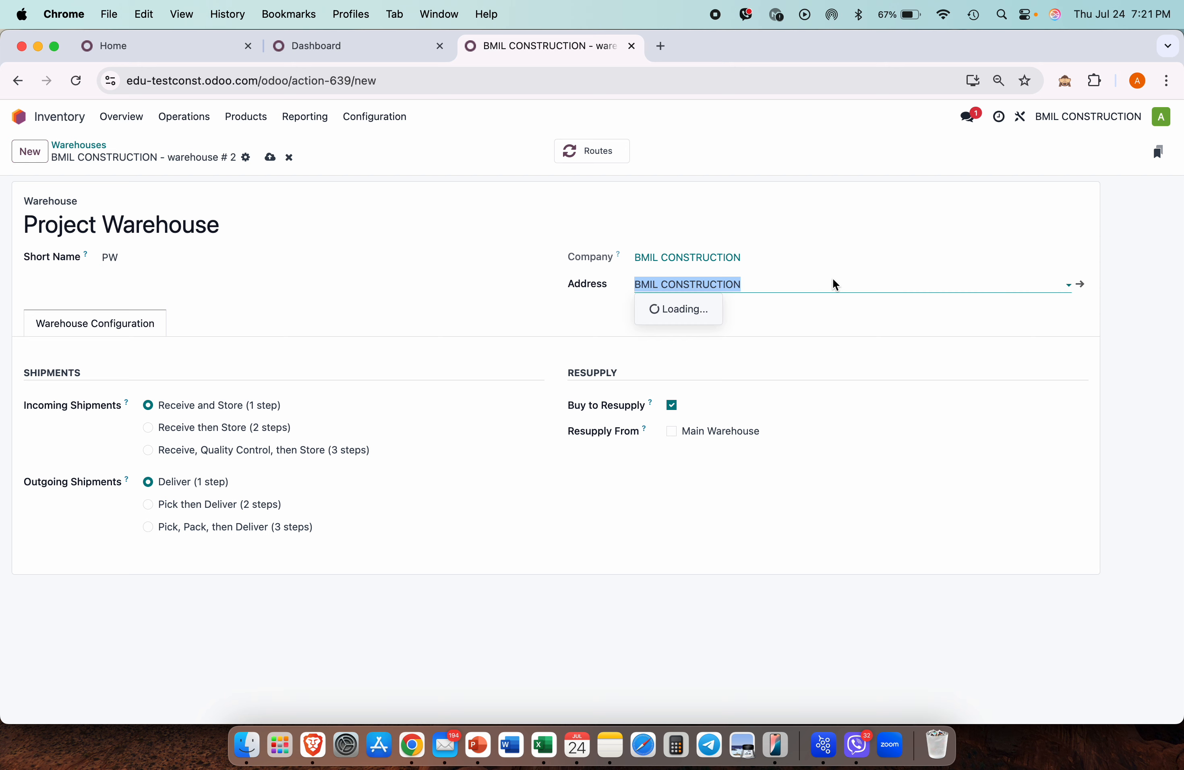
{"action": "left_click", "coordinate": [1080, 285]}
{"action": "key", "text": "ctrl+s"}
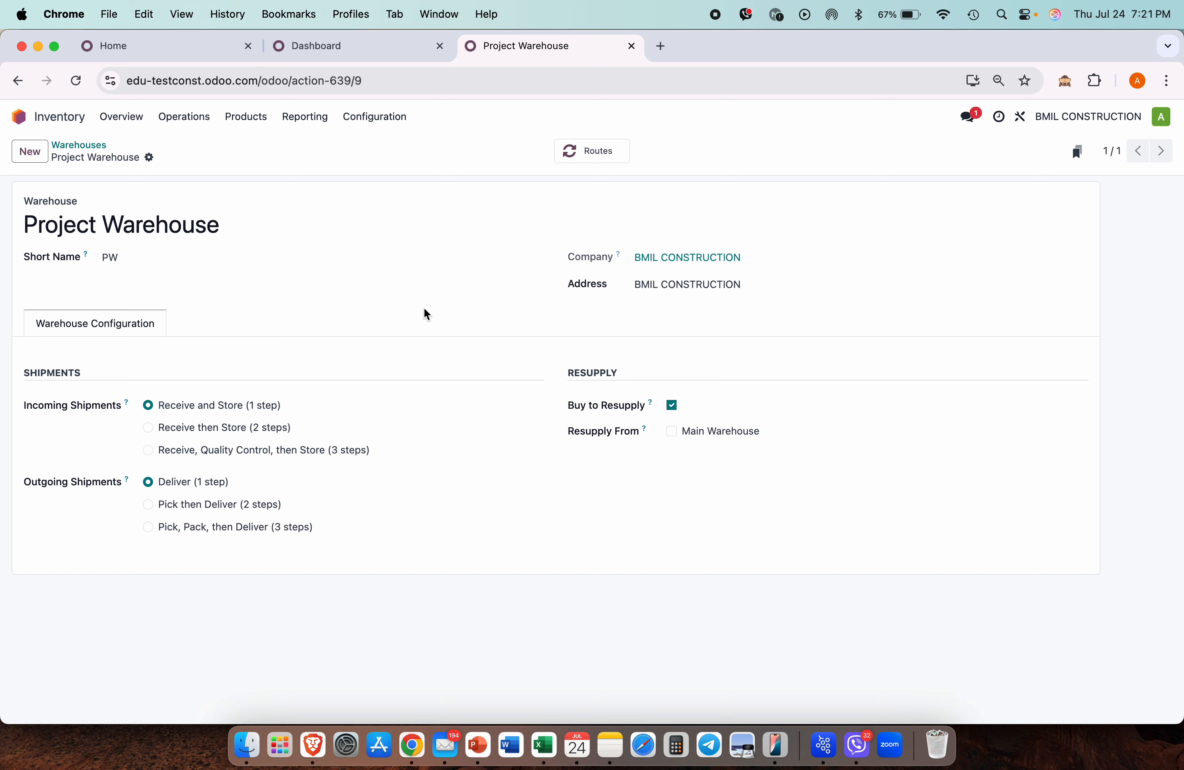
{"action": "left_click", "coordinate": [1080, 286]}
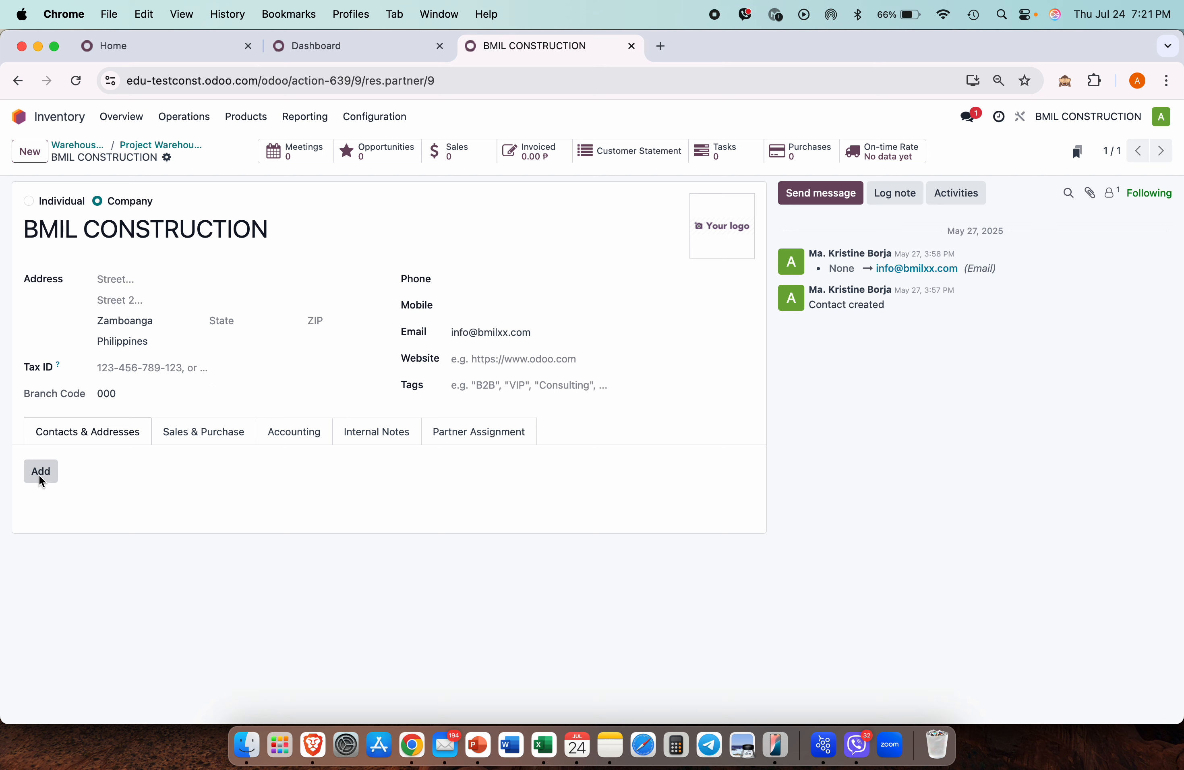
Step: Save a new contact 'Project Warehouse Manager' in Batangas City, Philippines, then return to Warehouses
{"action": "left_click", "coordinate": [31, 154]}
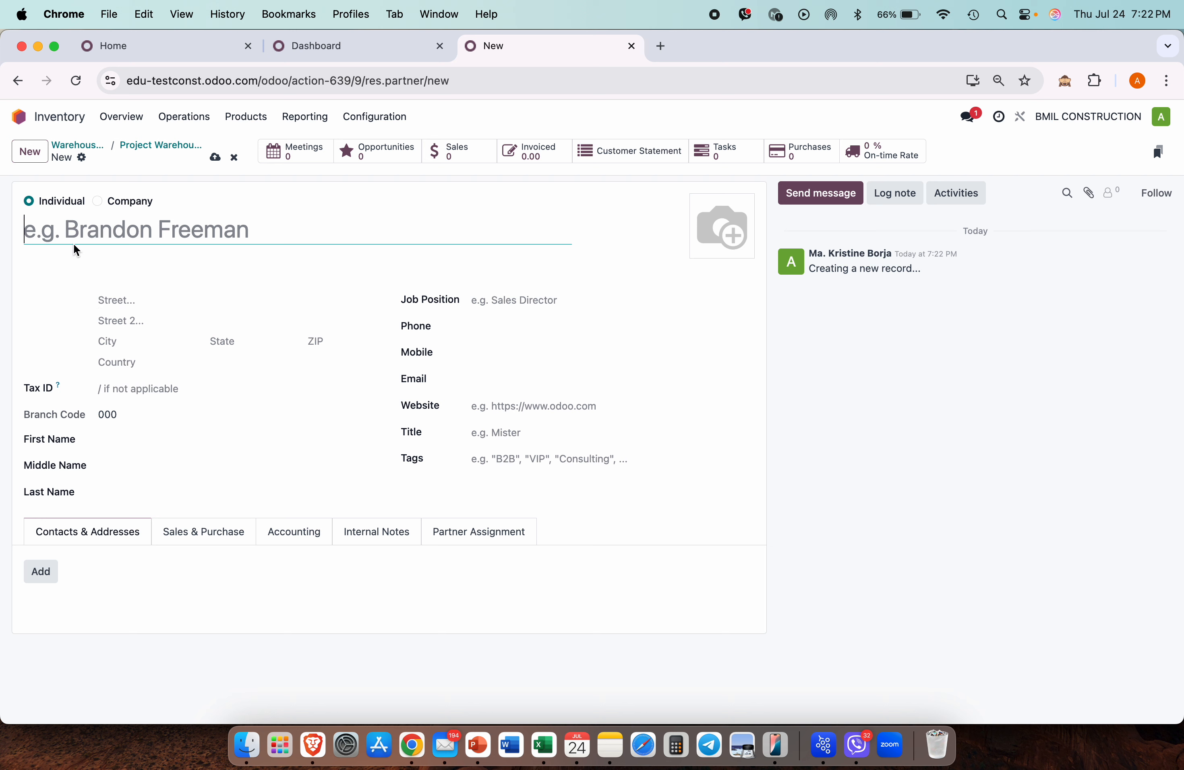
{"action": "type", "text": "Project "}
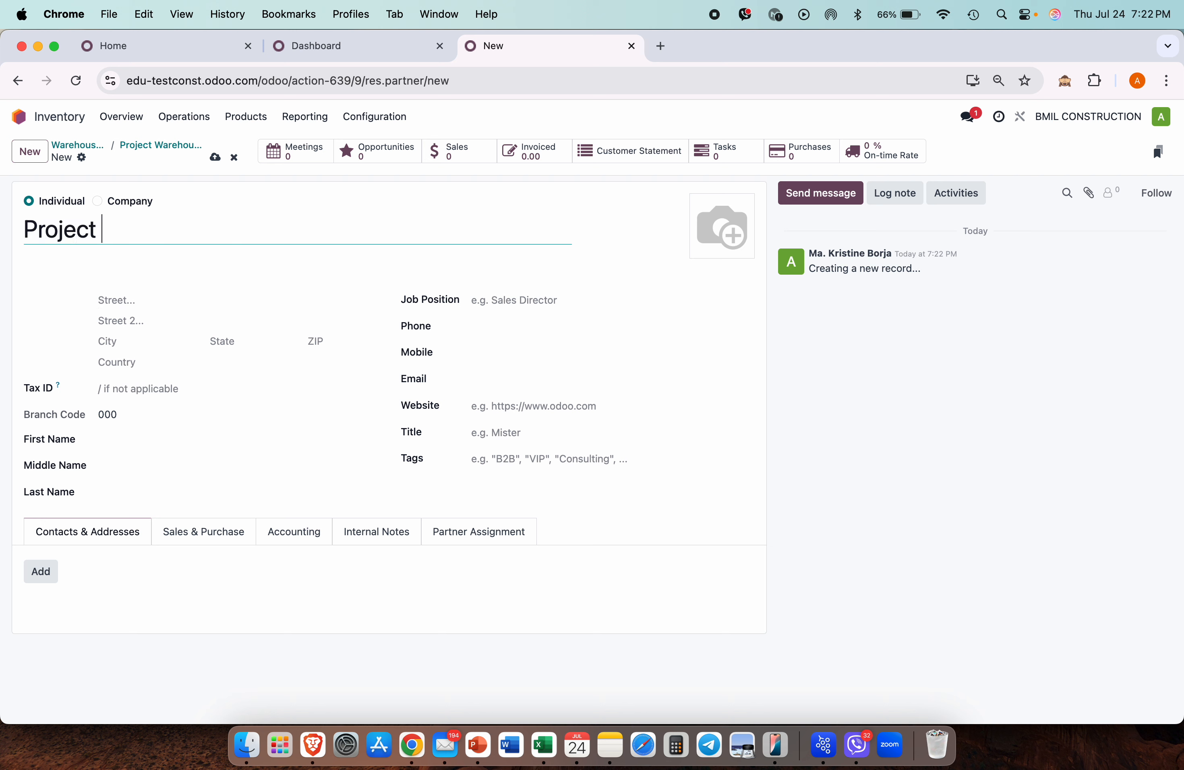
{"action": "type", "text": "Warehouse Manager"}
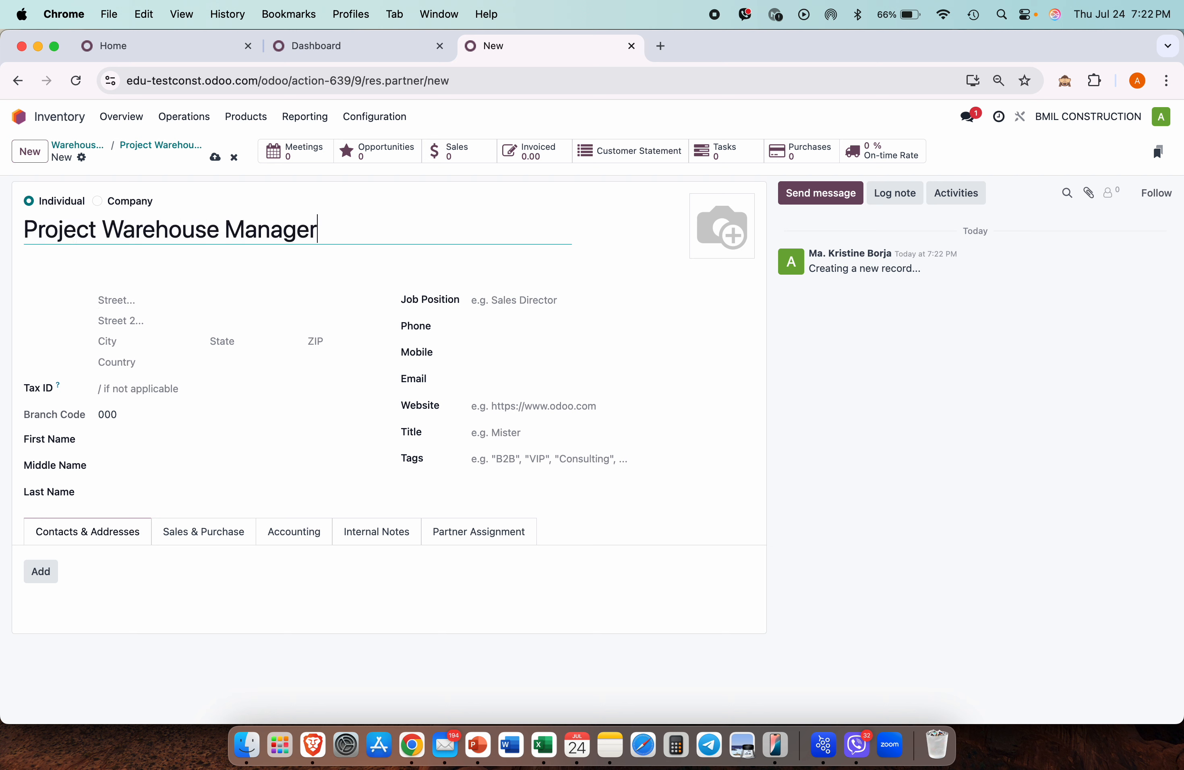
{"action": "left_click", "coordinate": [133, 348]}
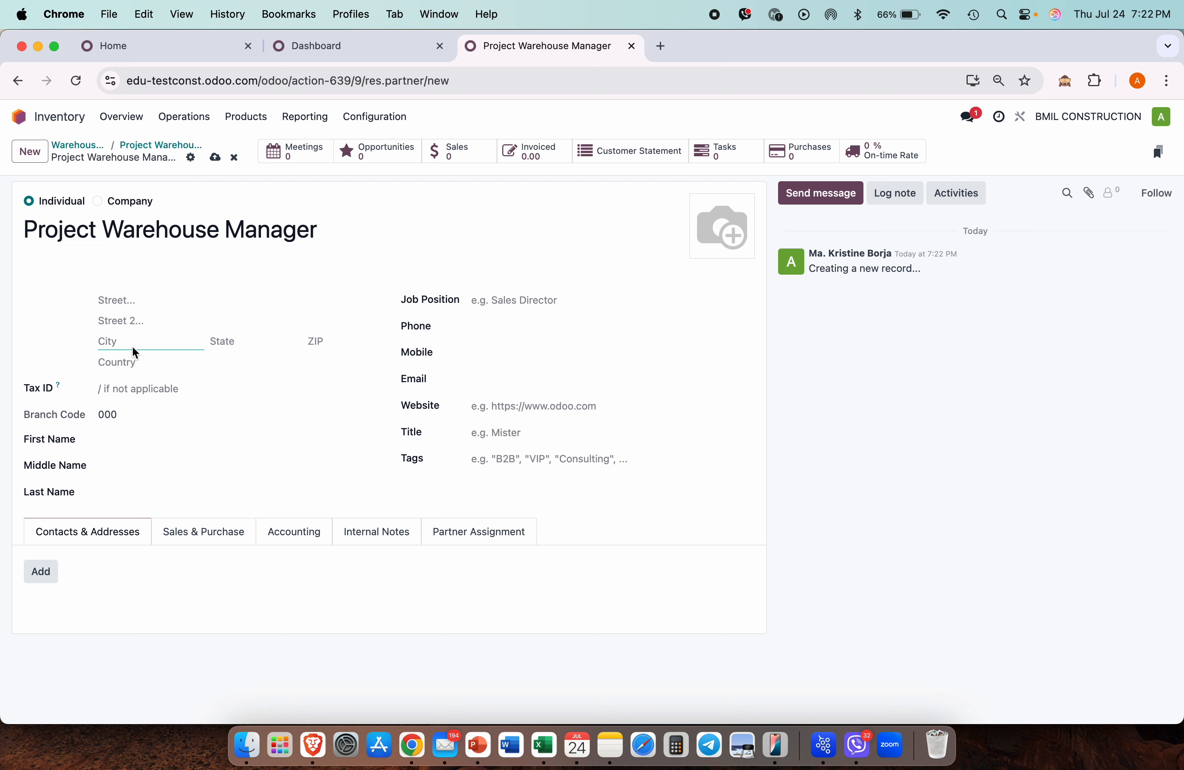
{"action": "type", "text": "Batangas City"}
{"action": "left_click", "coordinate": [158, 367]}
{"action": "type", "text": "phi"}
{"action": "left_click", "coordinate": [149, 388]}
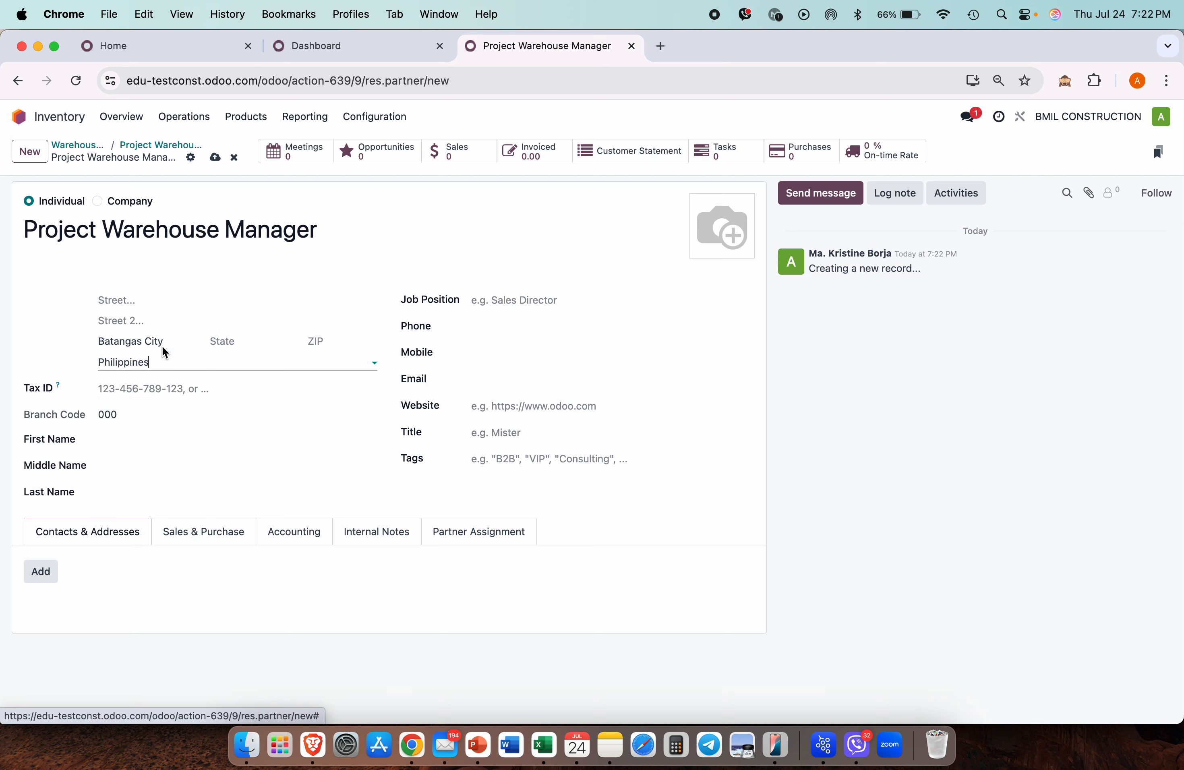
{"action": "left_click", "coordinate": [215, 157]}
{"action": "left_click", "coordinate": [96, 146]}
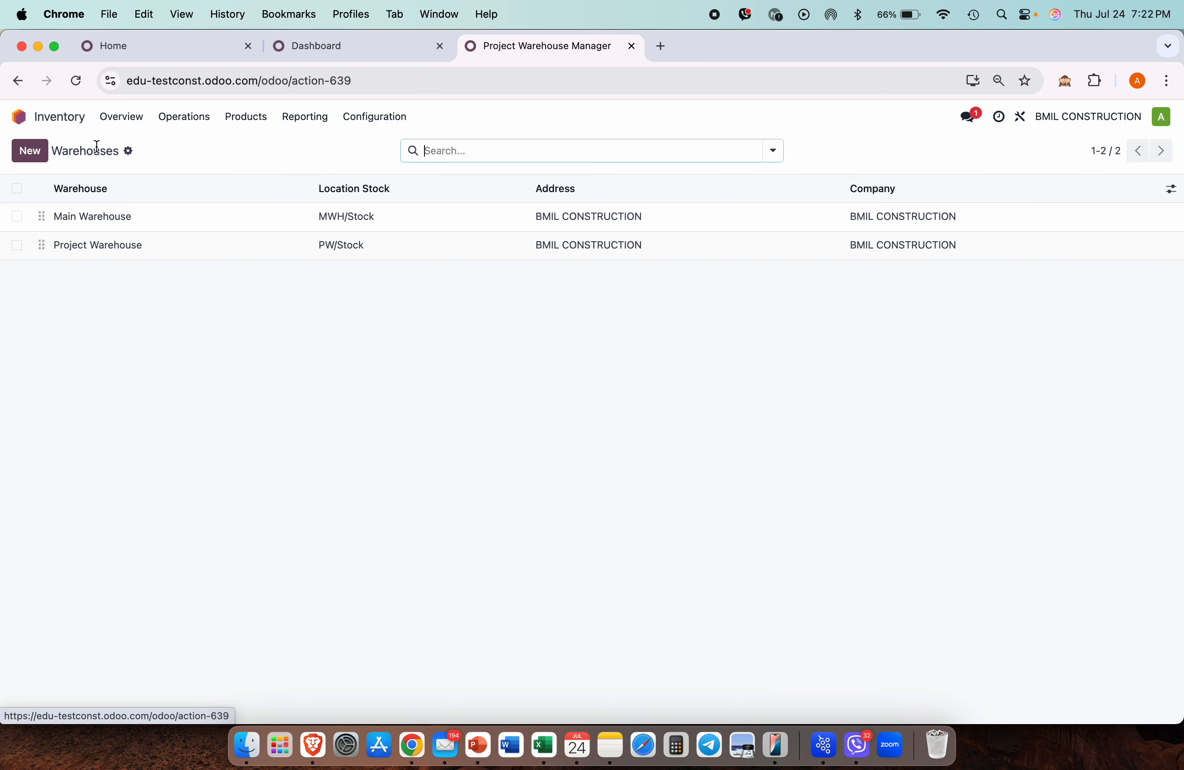
Step: Set Project Warehouse's address to the Project Warehouse Manager contact
{"action": "left_click", "coordinate": [283, 246]}
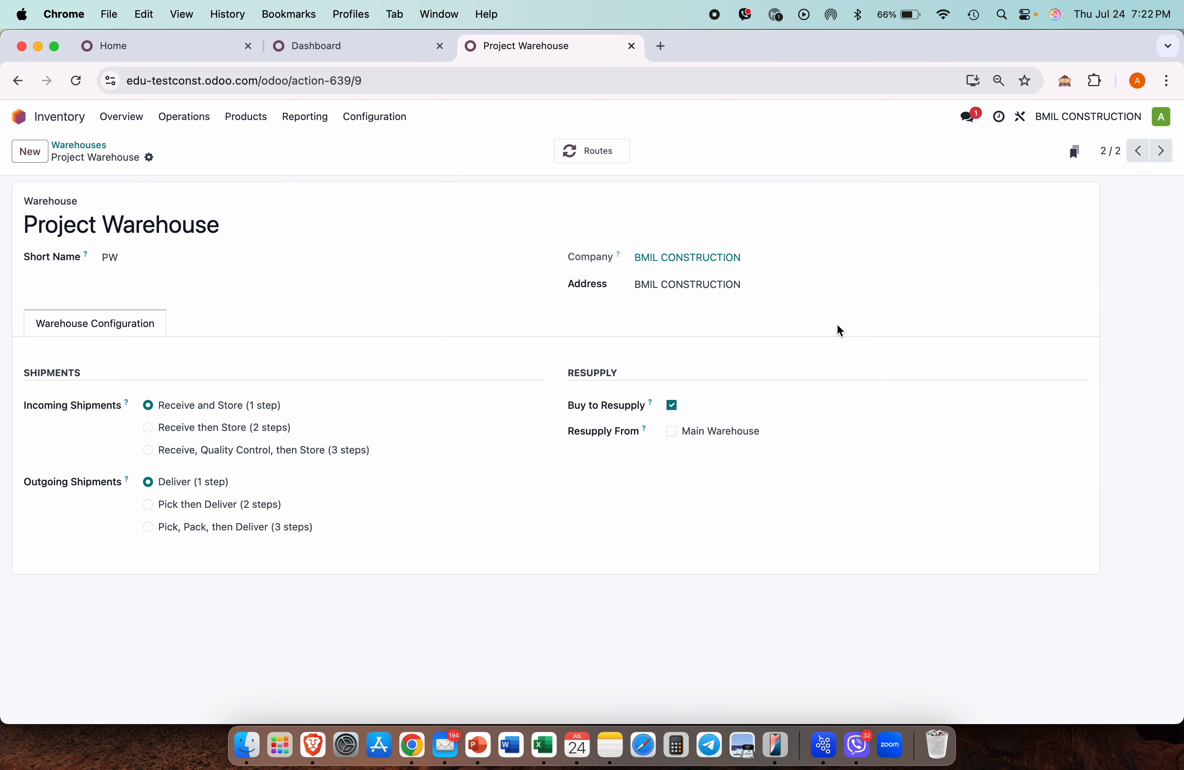
{"action": "left_click", "coordinate": [827, 289]}
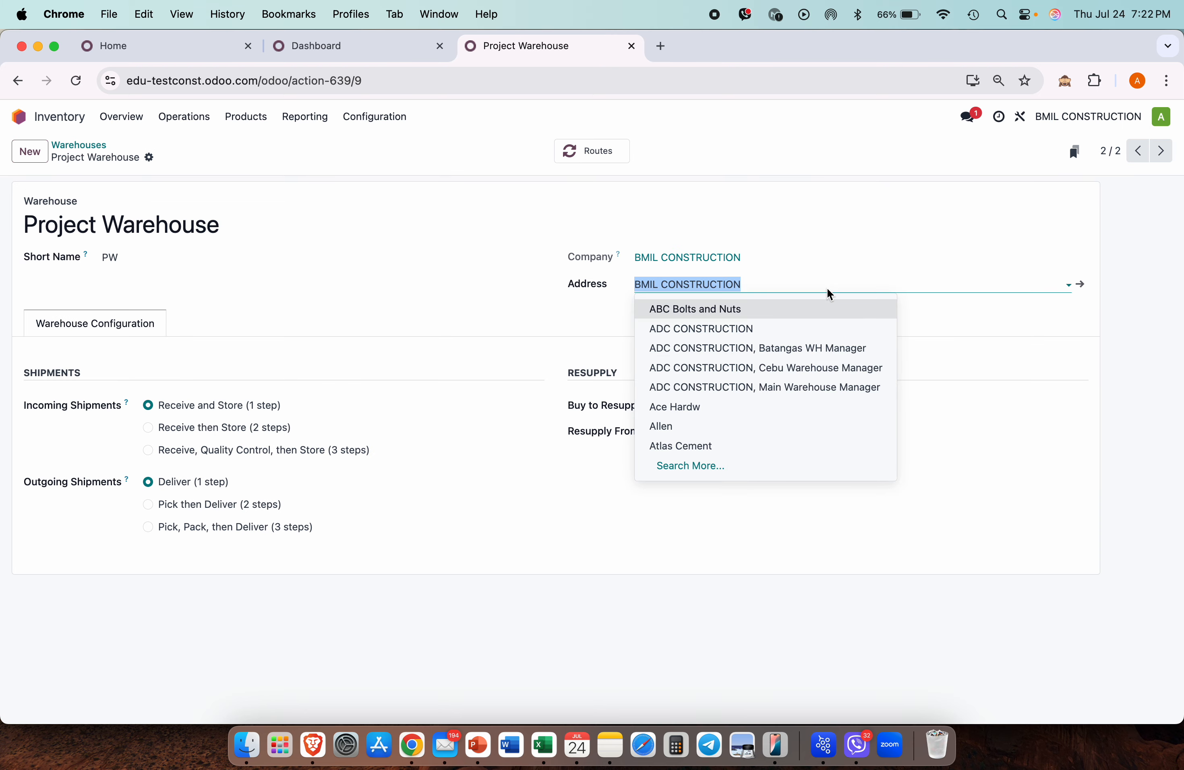
{"action": "type", "text": "bata"}
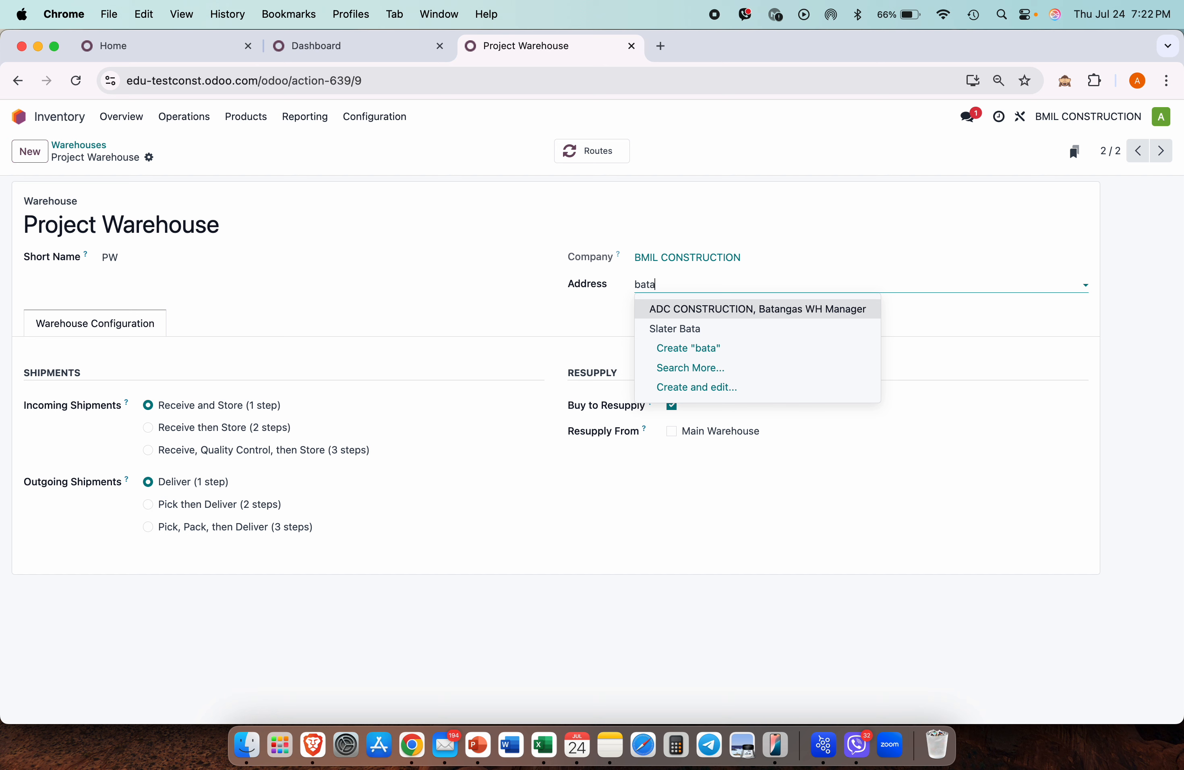
{"action": "left_click", "coordinate": [792, 314]}
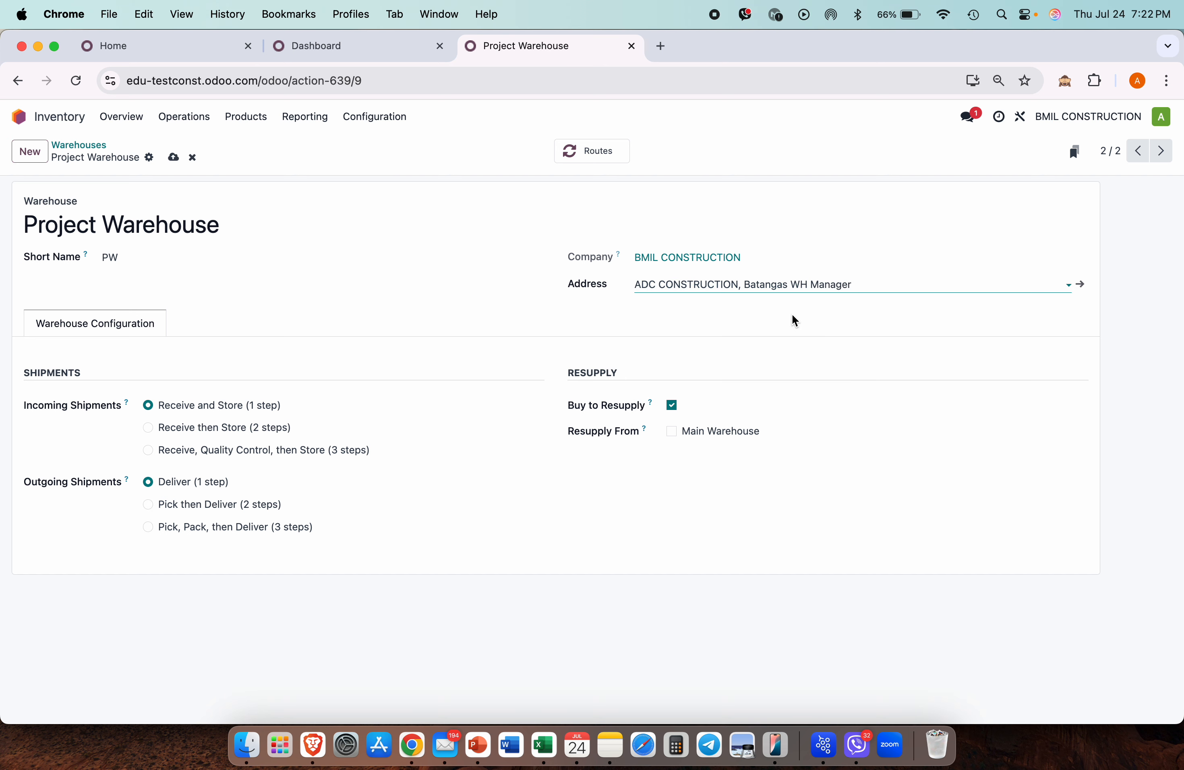
{"action": "left_click", "coordinate": [796, 285]}
{"action": "key", "text": "super+a"}
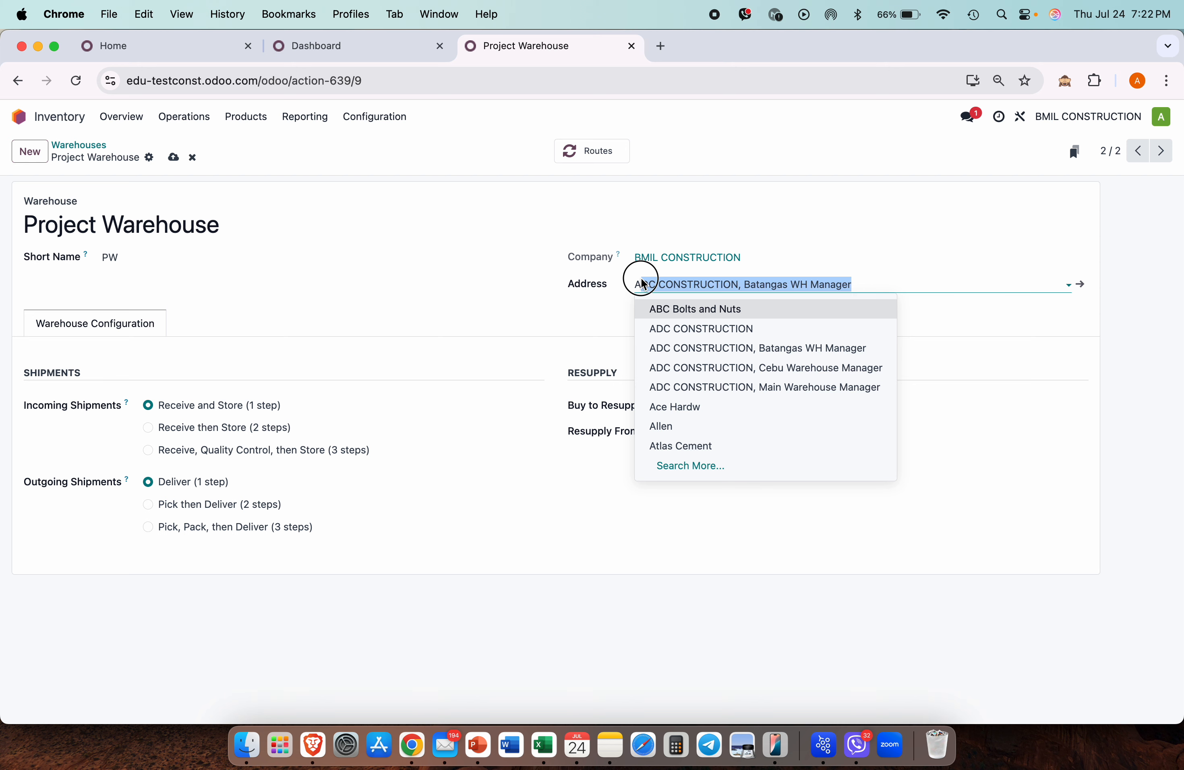
{"action": "key", "text": "BackSpace"}
{"action": "type", "text": "project"}
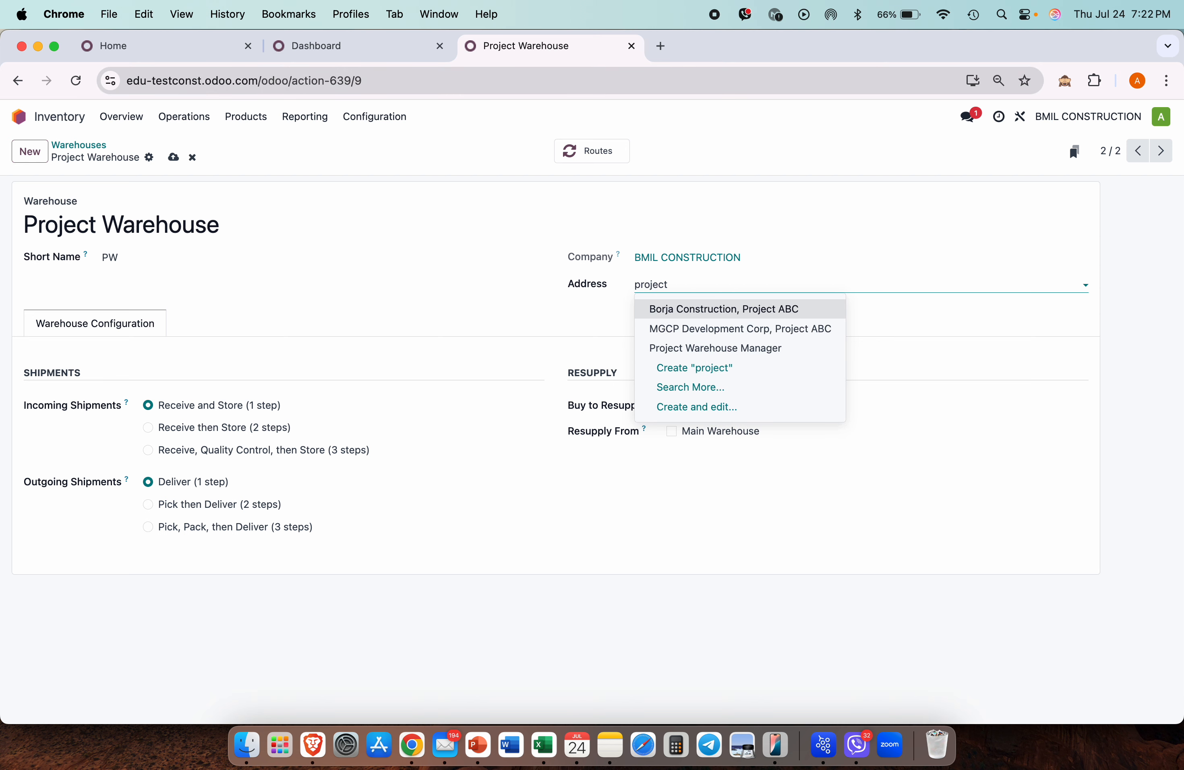
{"action": "left_click", "coordinate": [732, 348]}
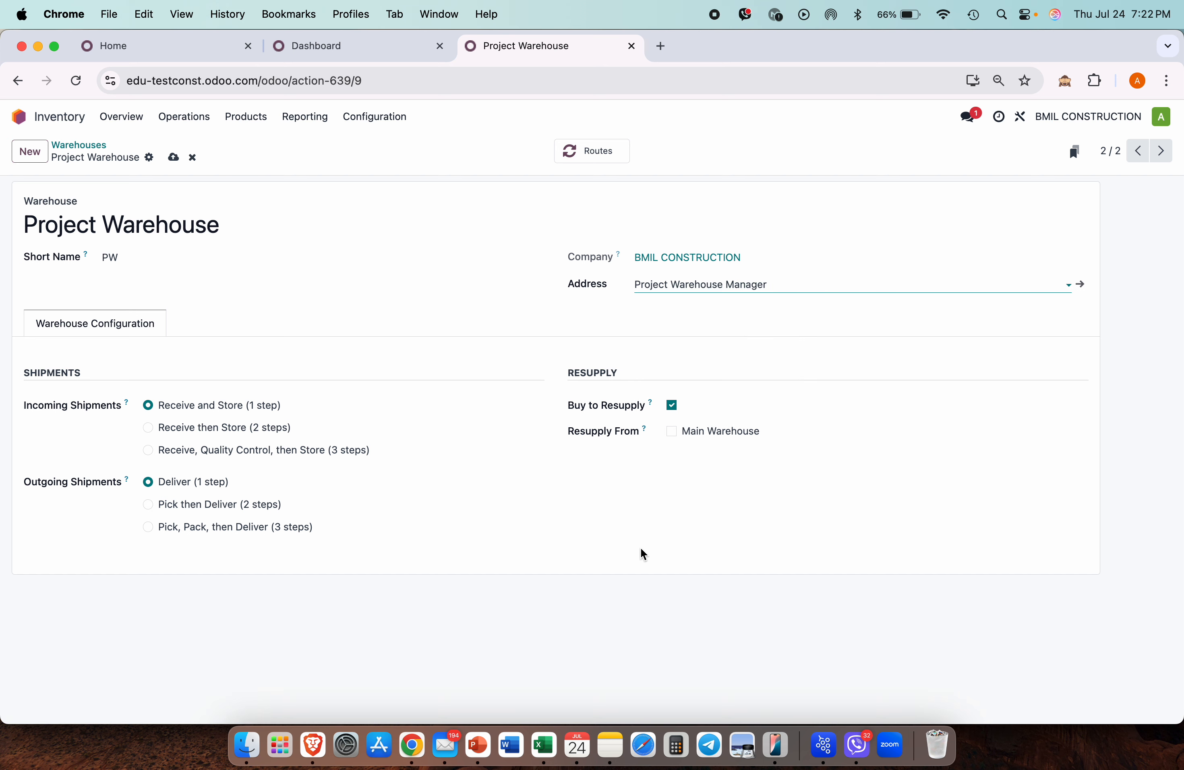
Step: Replace Buy resupply with resupply from Main Warehouse and save the warehouse
{"action": "left_click", "coordinate": [1081, 286]}
{"action": "left_click", "coordinate": [174, 145]}
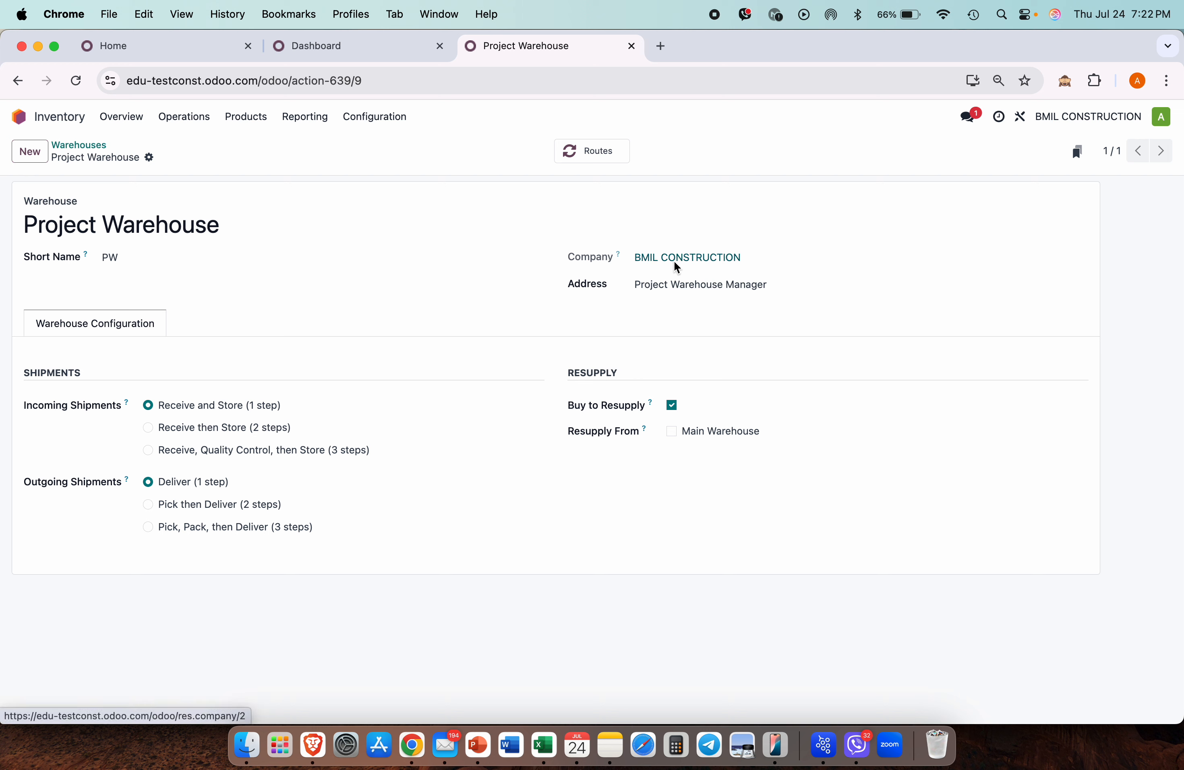
{"action": "left_click", "coordinate": [673, 406]}
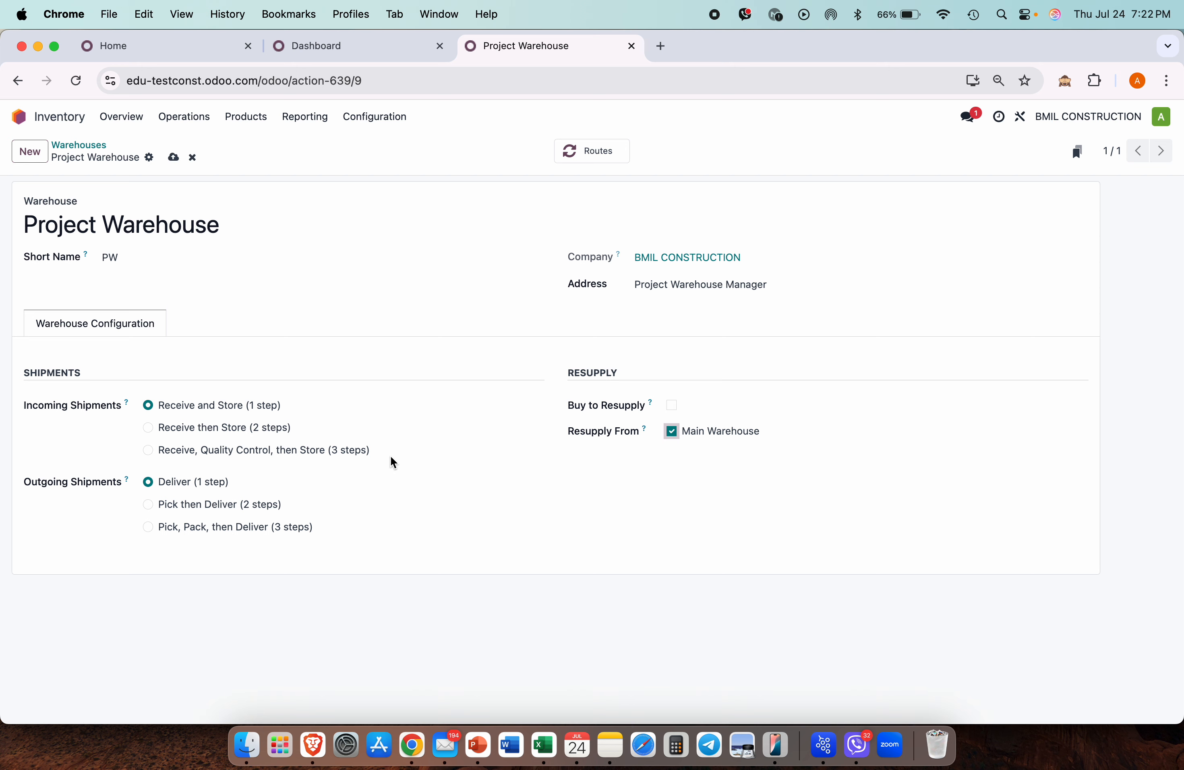
{"action": "left_click", "coordinate": [174, 157]}
{"action": "left_click", "coordinate": [95, 143]}
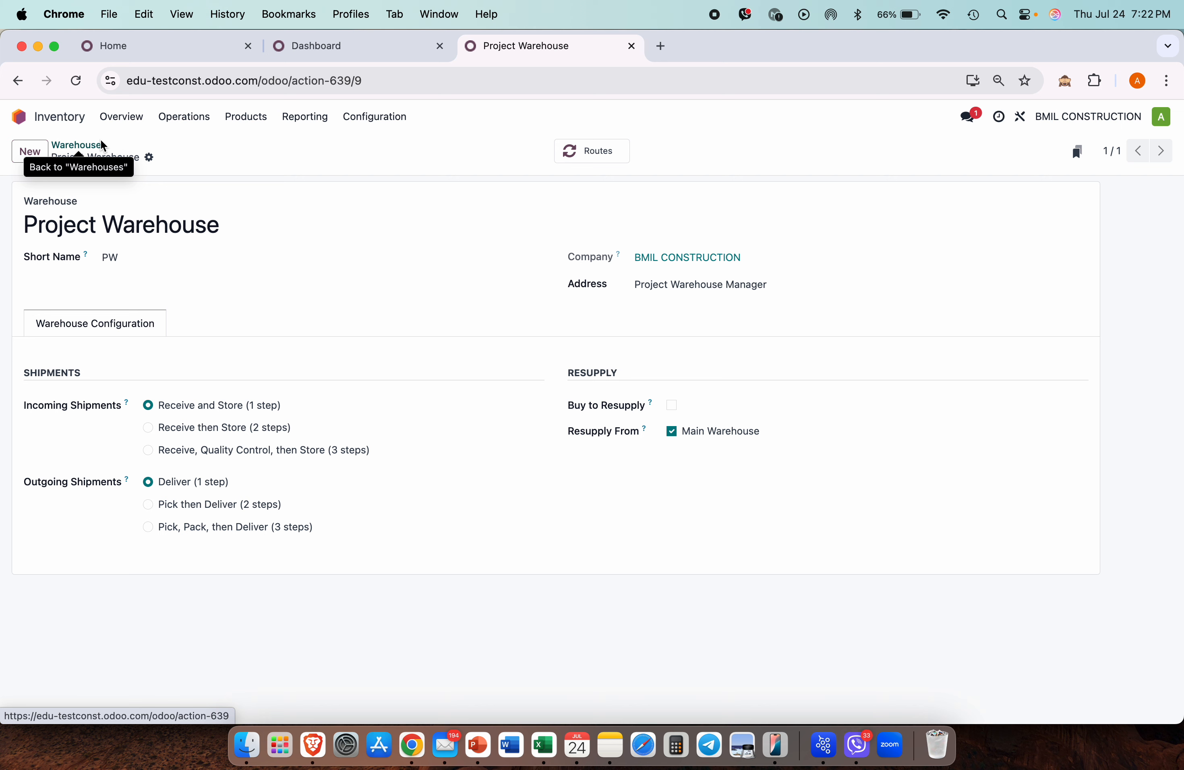
Step: Show the Inventory products in list view
{"action": "left_click", "coordinate": [267, 116]}
{"action": "left_click", "coordinate": [268, 142]}
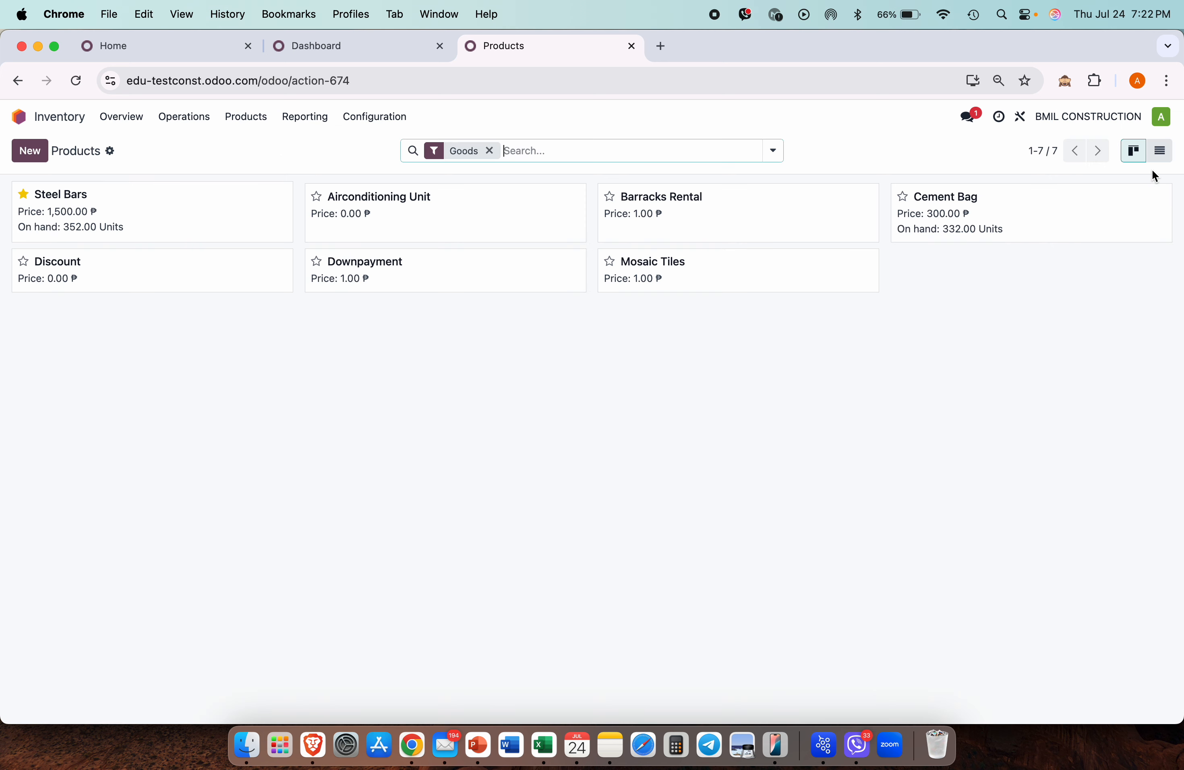
{"action": "left_click", "coordinate": [1159, 151]}
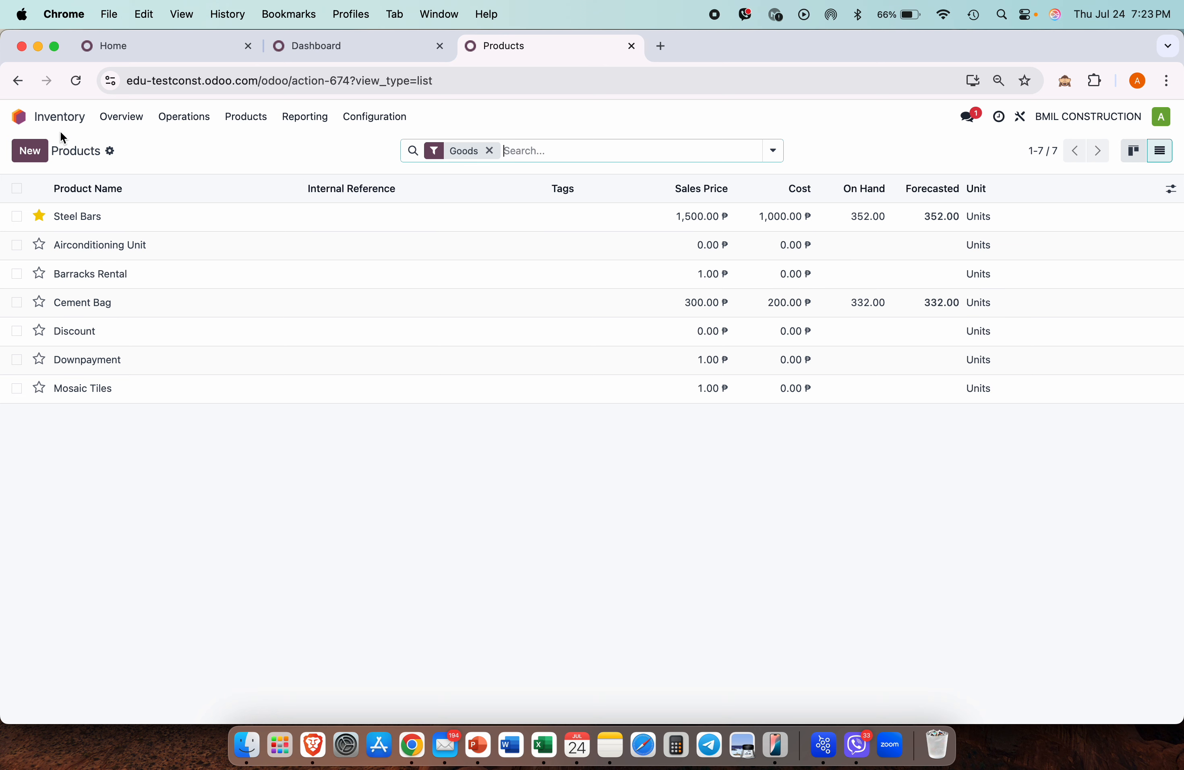
Step: Confirm Project Warehouse stock has zero Steel Bars and Cement Bag, then go to Sales quotations
{"action": "left_click", "coordinate": [320, 115]}
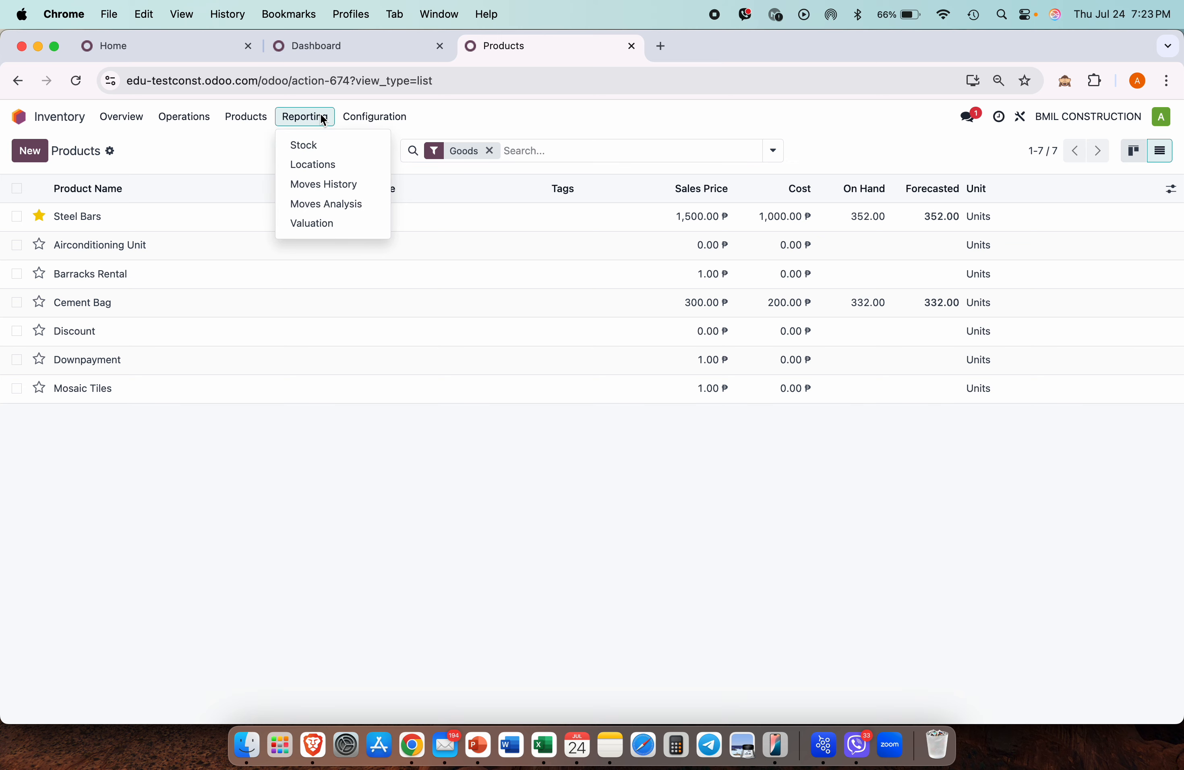
{"action": "left_click", "coordinate": [320, 140]}
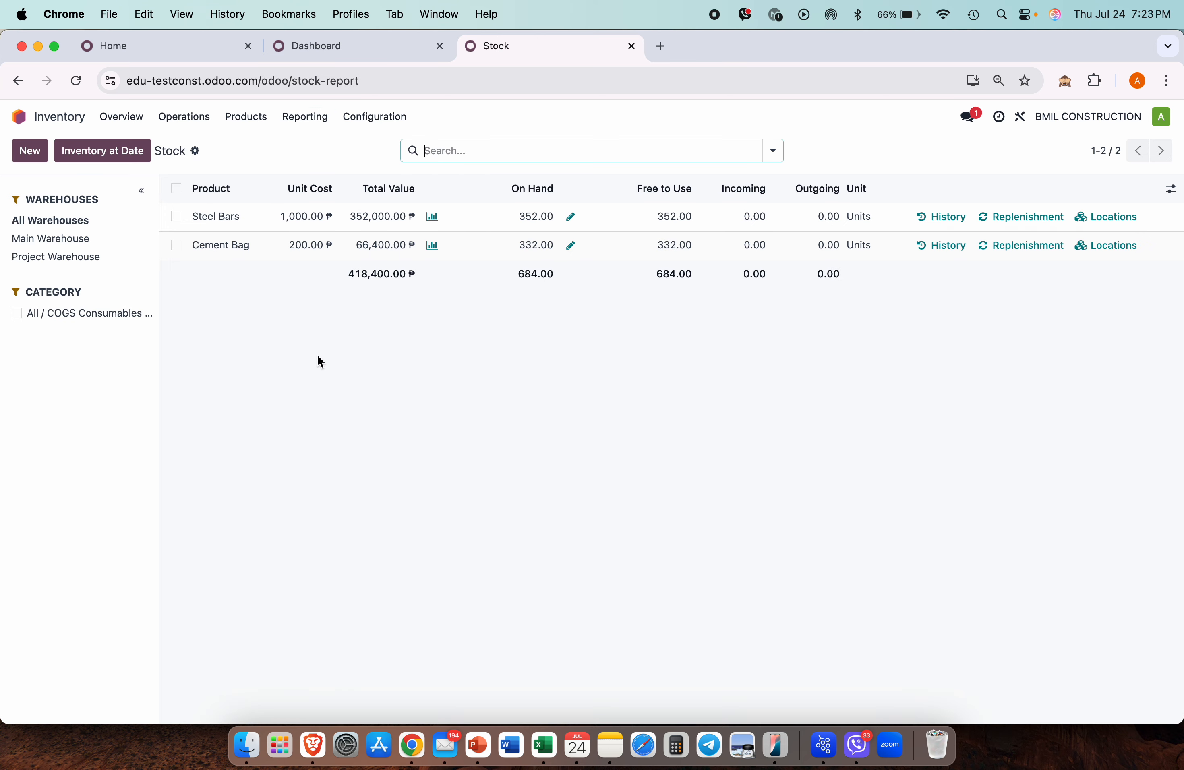
{"action": "left_click", "coordinate": [73, 261]}
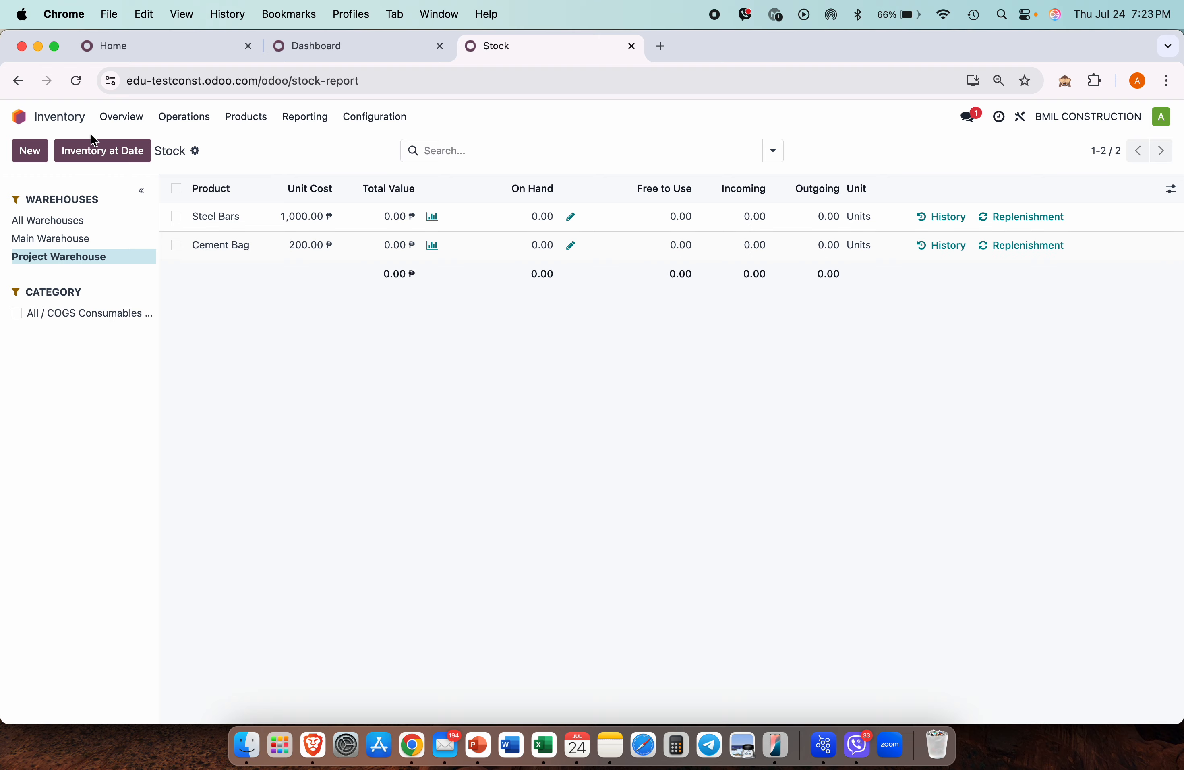
{"action": "left_click", "coordinate": [20, 116]}
{"action": "left_click", "coordinate": [641, 300]}
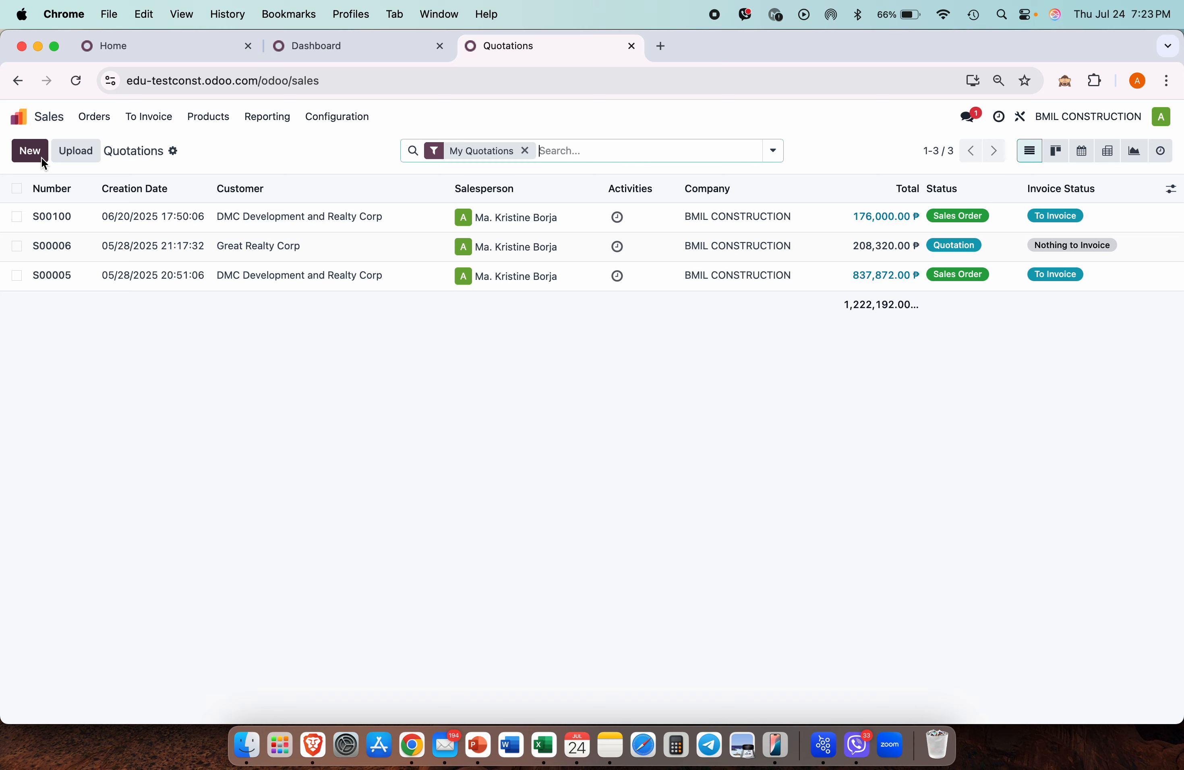
Step: Start a quotation for Great Realty Corp with 50 Steel Bars
{"action": "left_click", "coordinate": [31, 158]}
{"action": "type", "text": "g"}
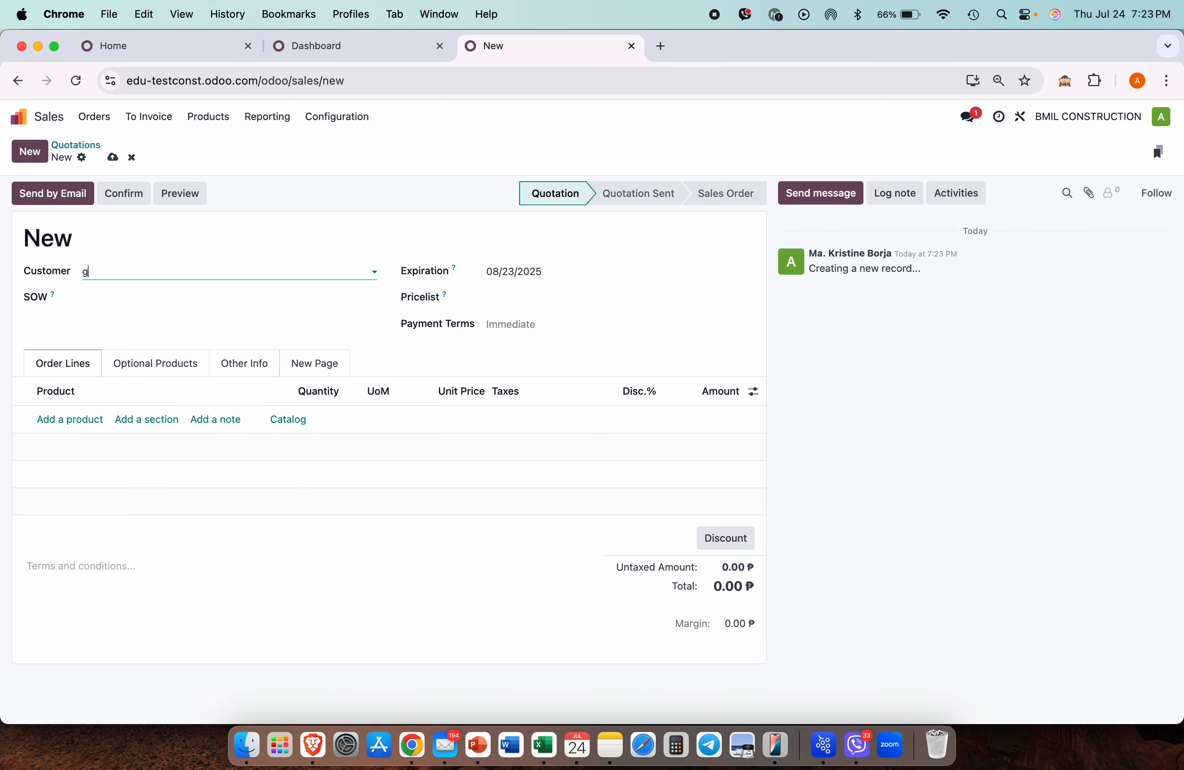
{"action": "type", "text": "re"}
{"action": "left_click", "coordinate": [159, 292]}
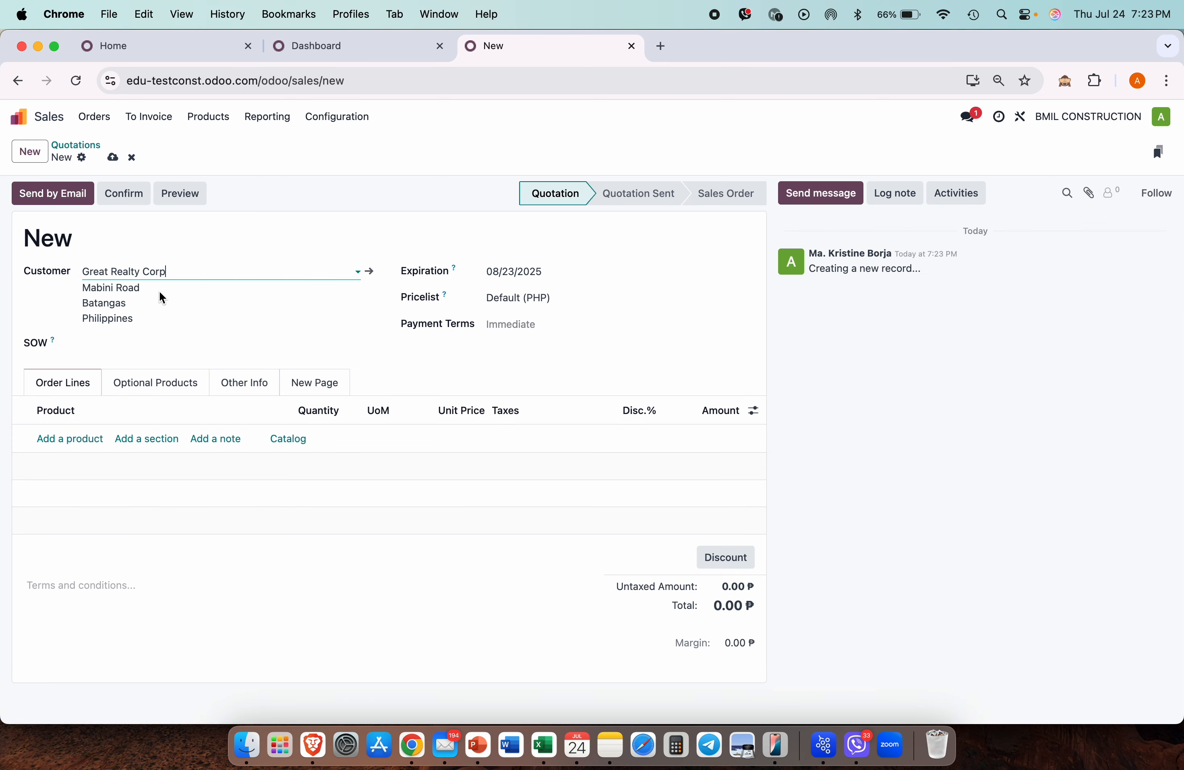
{"action": "left_click", "coordinate": [53, 441]}
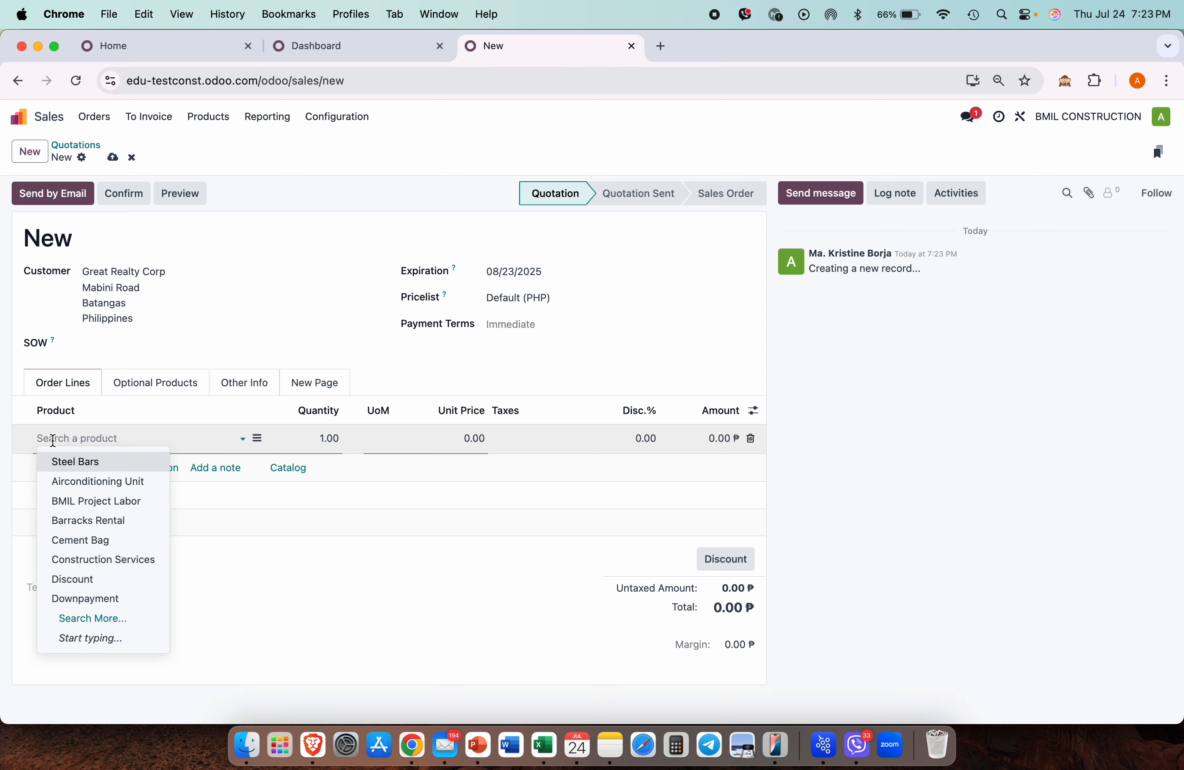
{"action": "left_click", "coordinate": [84, 459]}
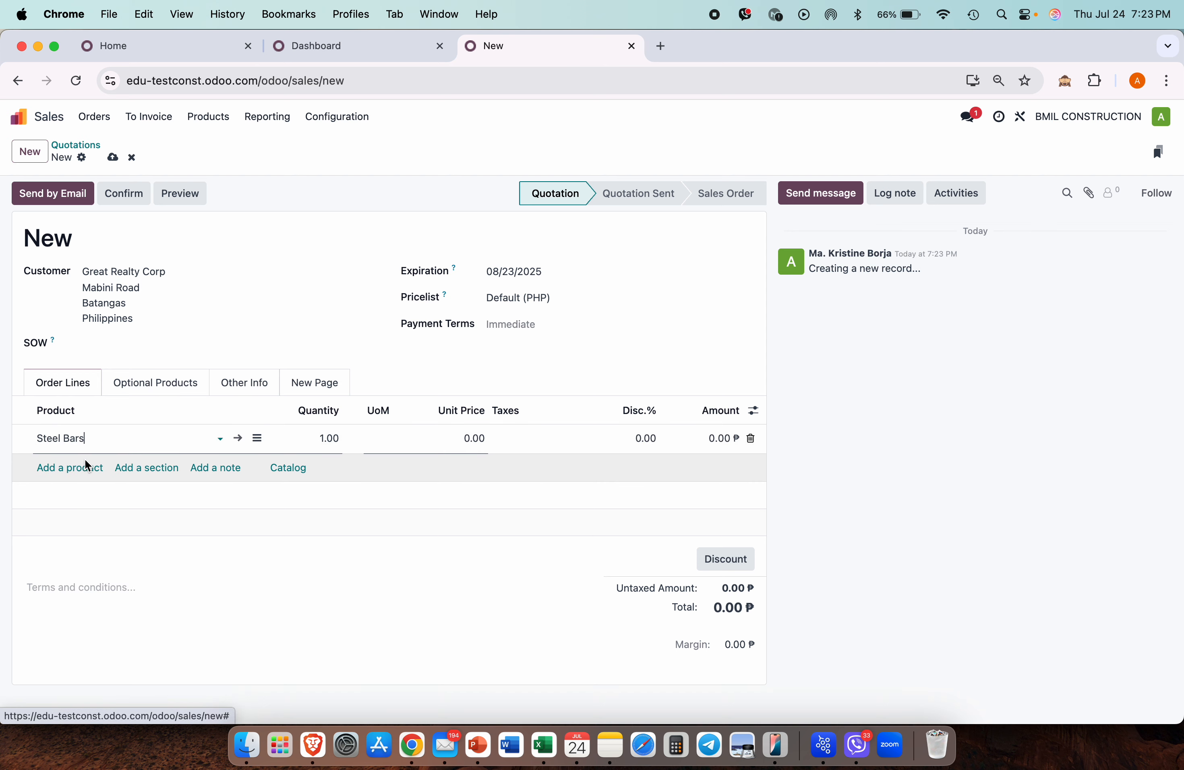
{"action": "left_click", "coordinate": [327, 439]}
{"action": "type", "text": "50"}
{"action": "left_click", "coordinate": [307, 584]}
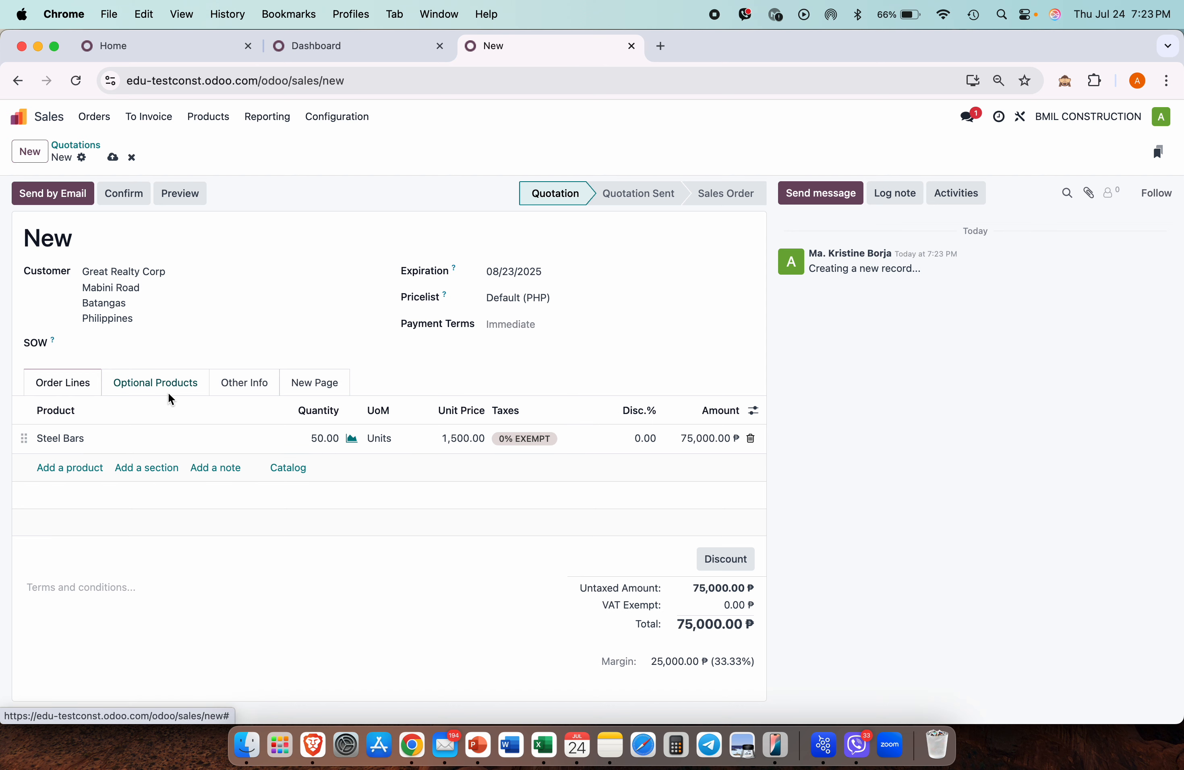
Step: Set the order's warehouse to Project Warehouse, save, and confirm the sales order
{"action": "left_click", "coordinate": [220, 390]}
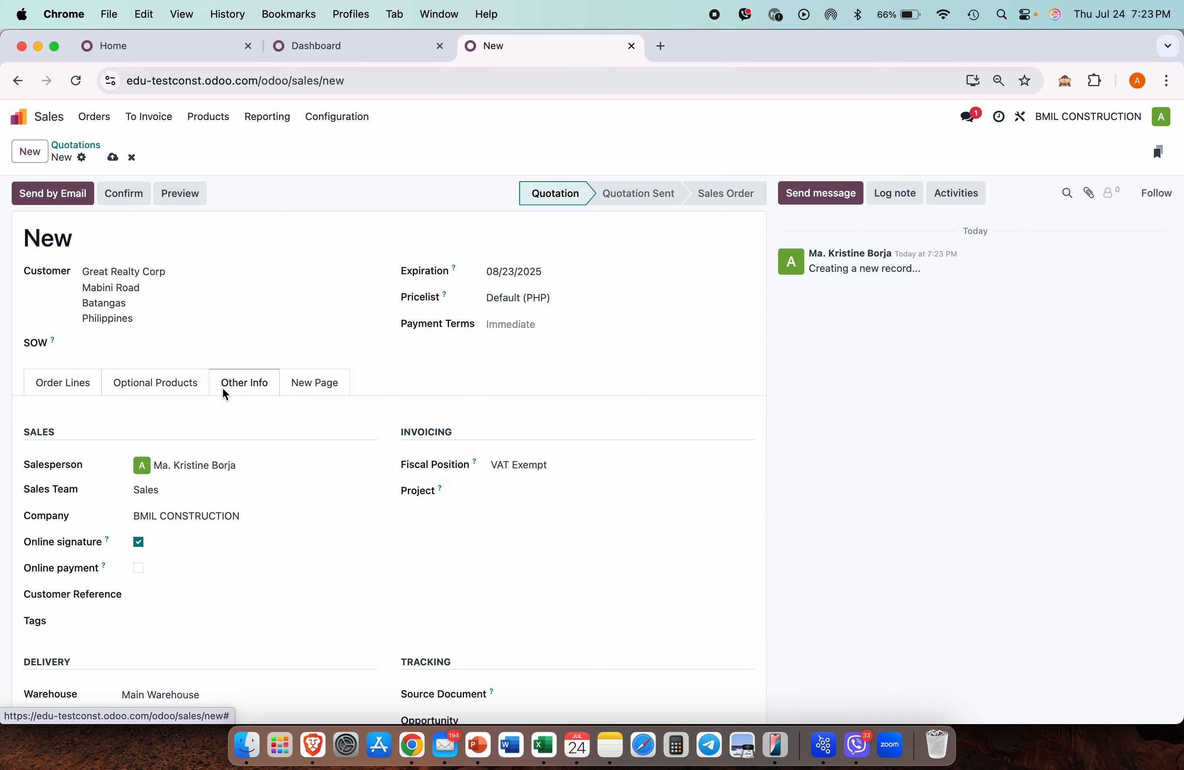
{"action": "scroll", "coordinate": [180, 560], "scroll_direction": "down", "scroll_amount": 3}
{"action": "left_click", "coordinate": [176, 580]}
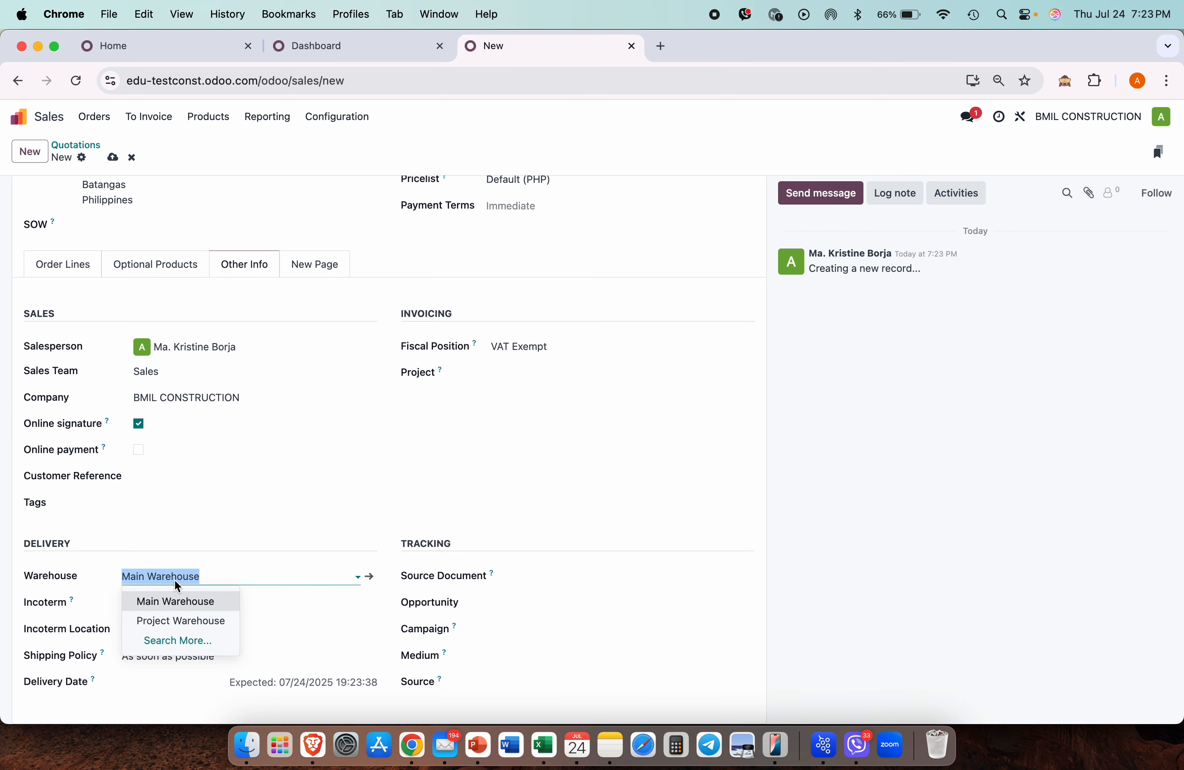
{"action": "left_click", "coordinate": [179, 621]}
{"action": "scroll", "coordinate": [227, 390], "scroll_direction": "up", "scroll_amount": 3}
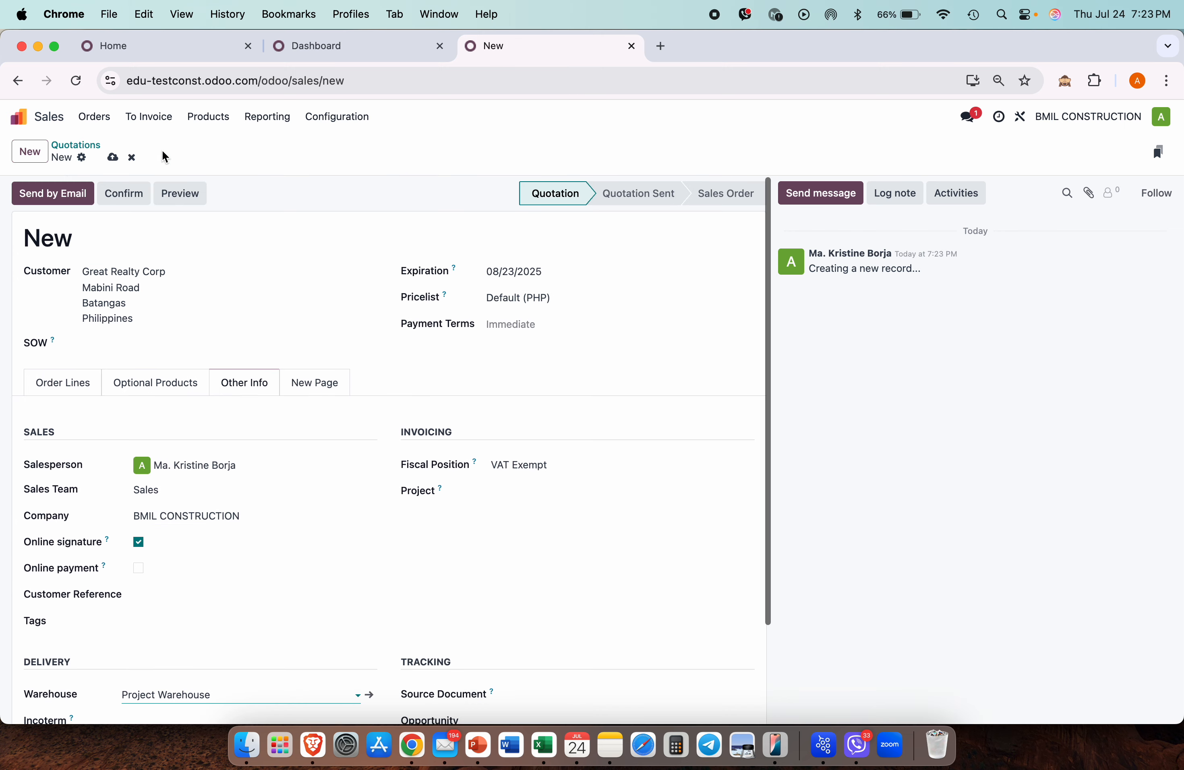
{"action": "left_click", "coordinate": [112, 158]}
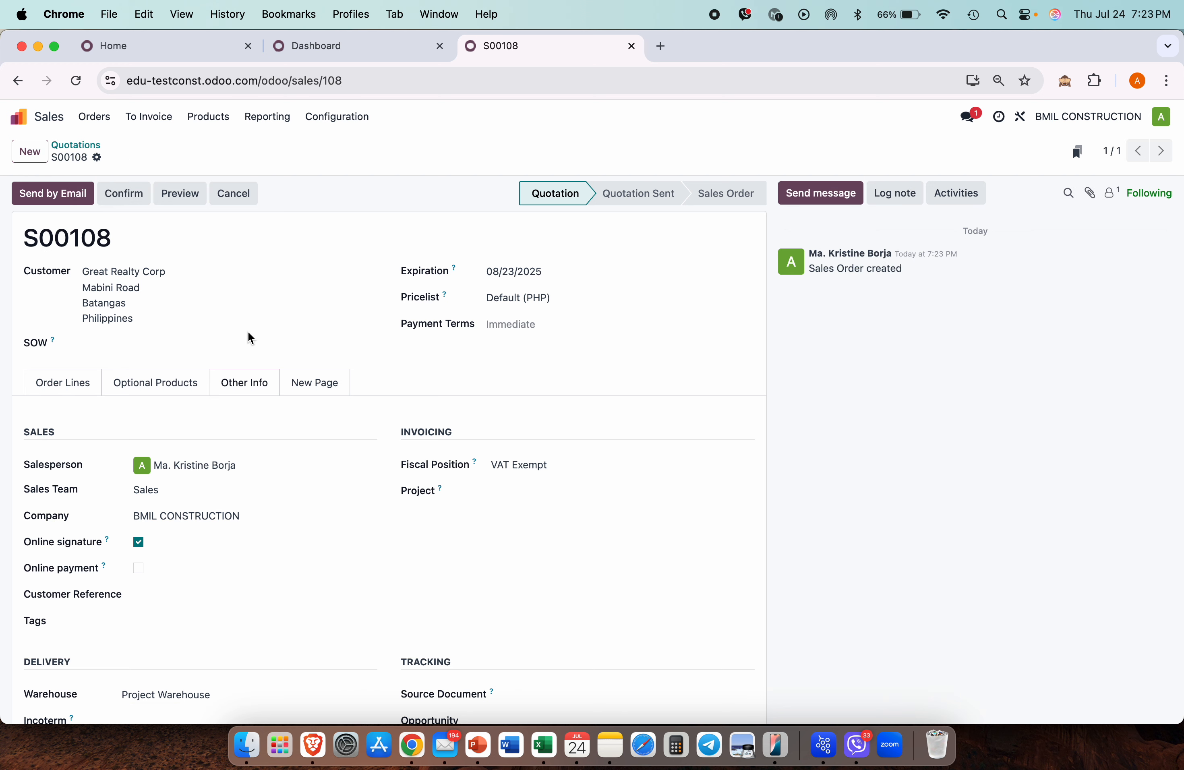
{"action": "left_click", "coordinate": [133, 195]}
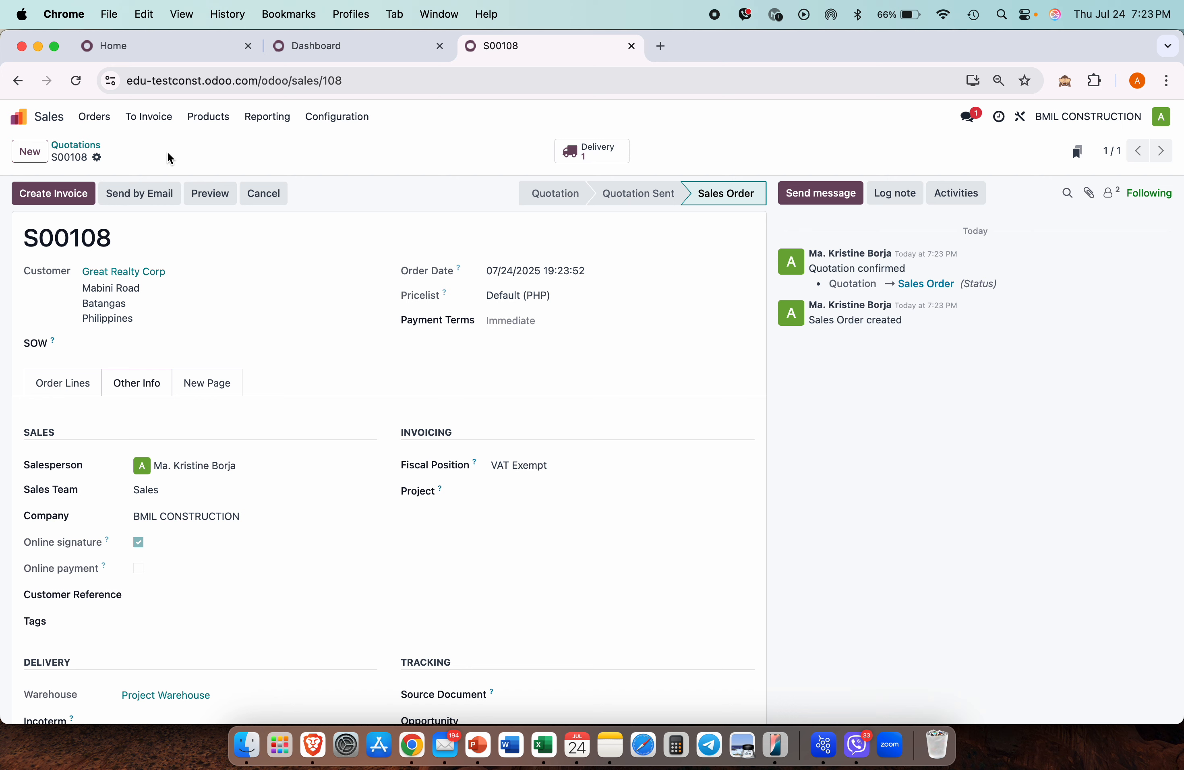
{"action": "left_click", "coordinate": [23, 116]}
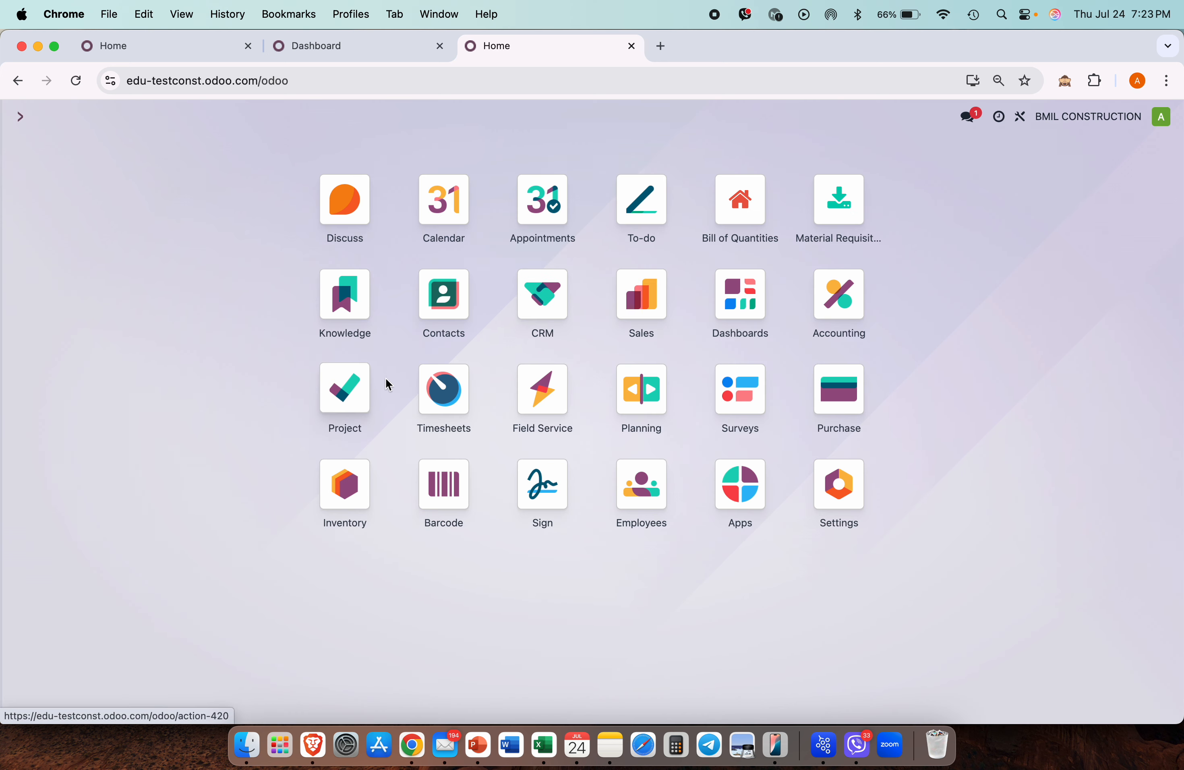
Step: Review unavailable delivery PW/OUT/00001 for 50 Steel Bars, then go to Replenishment
{"action": "type", "text": "inventory"}
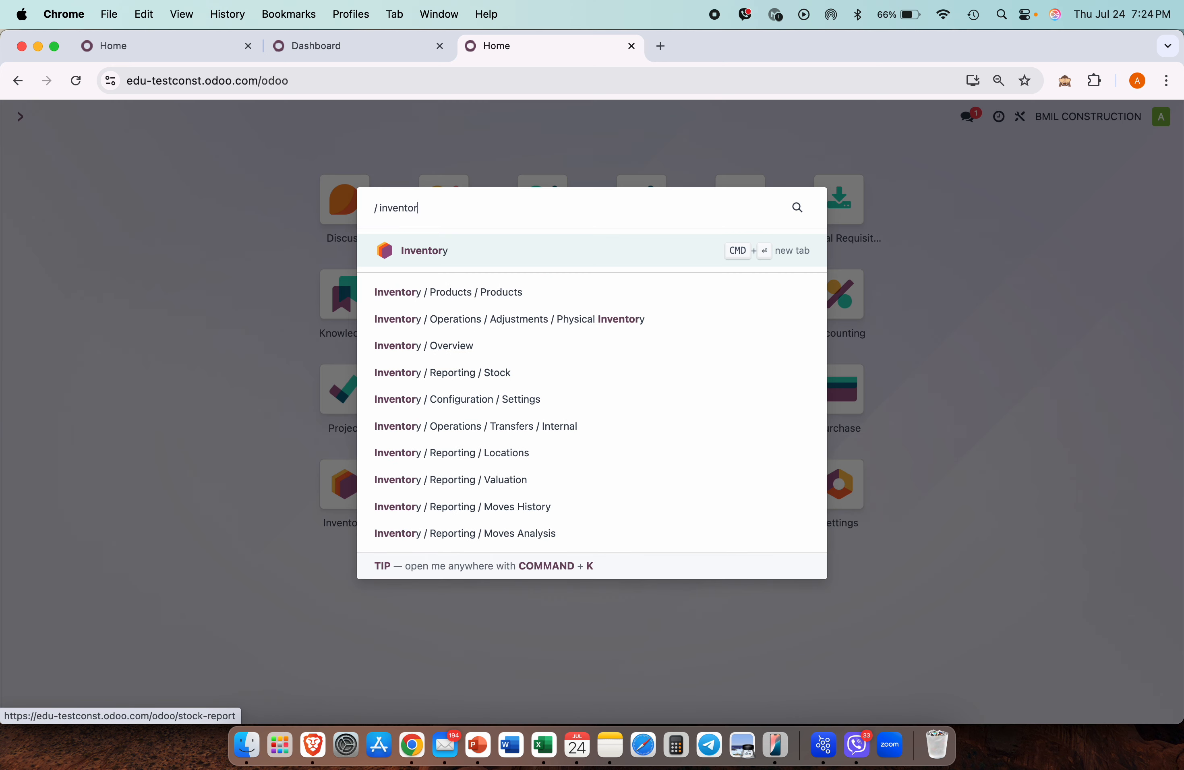
{"action": "key", "text": "Return"}
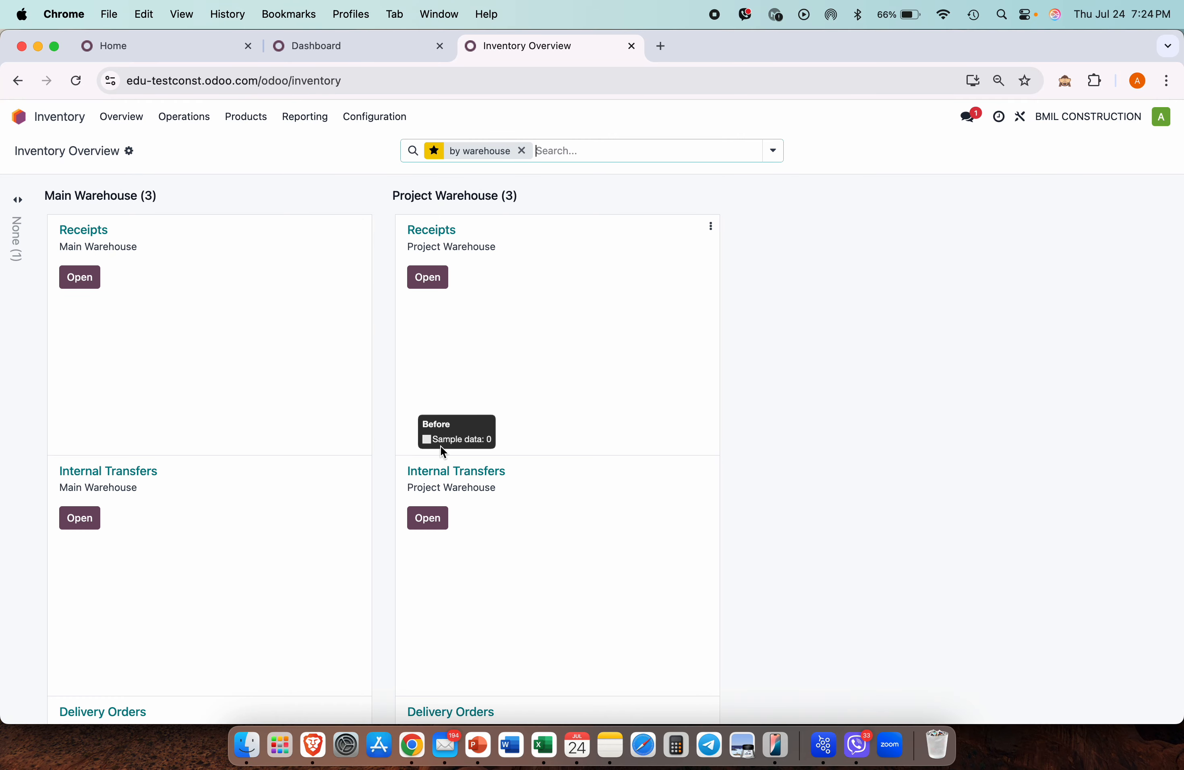
{"action": "scroll", "coordinate": [443, 453], "scroll_direction": "down", "scroll_amount": 5}
{"action": "mouse_move", "coordinate": [518, 630]}
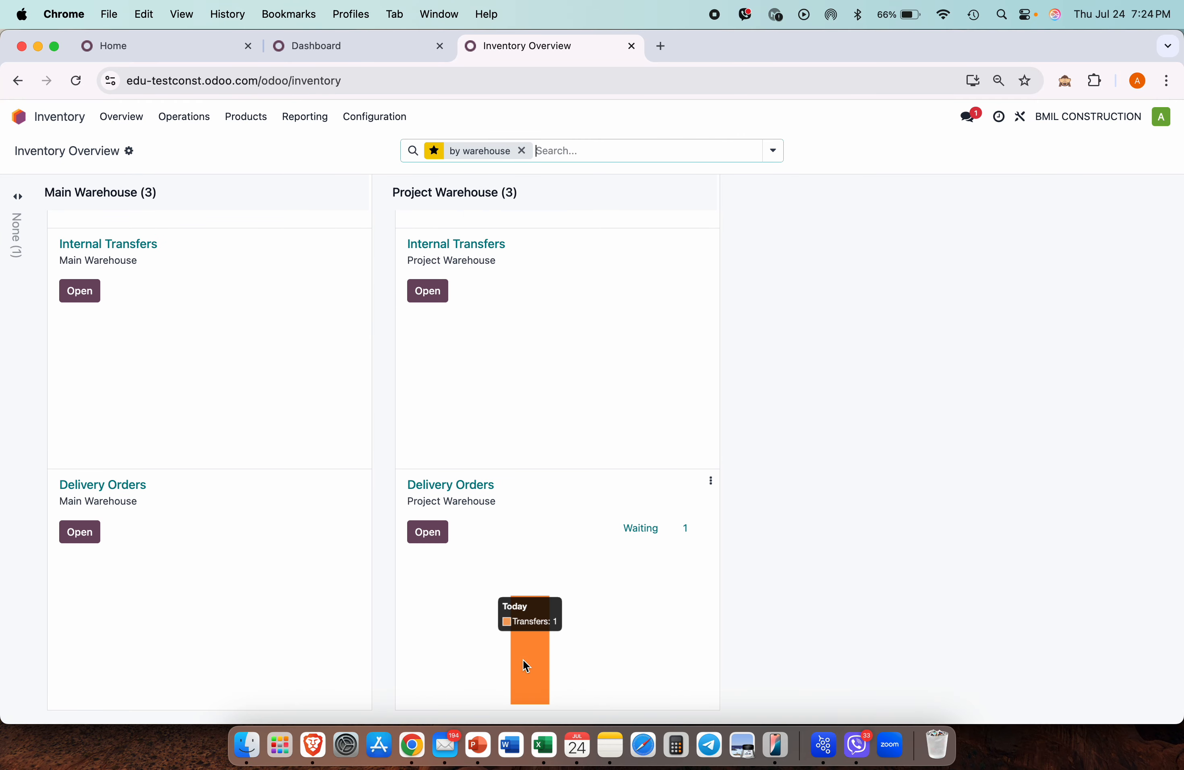
{"action": "left_click", "coordinate": [533, 675]}
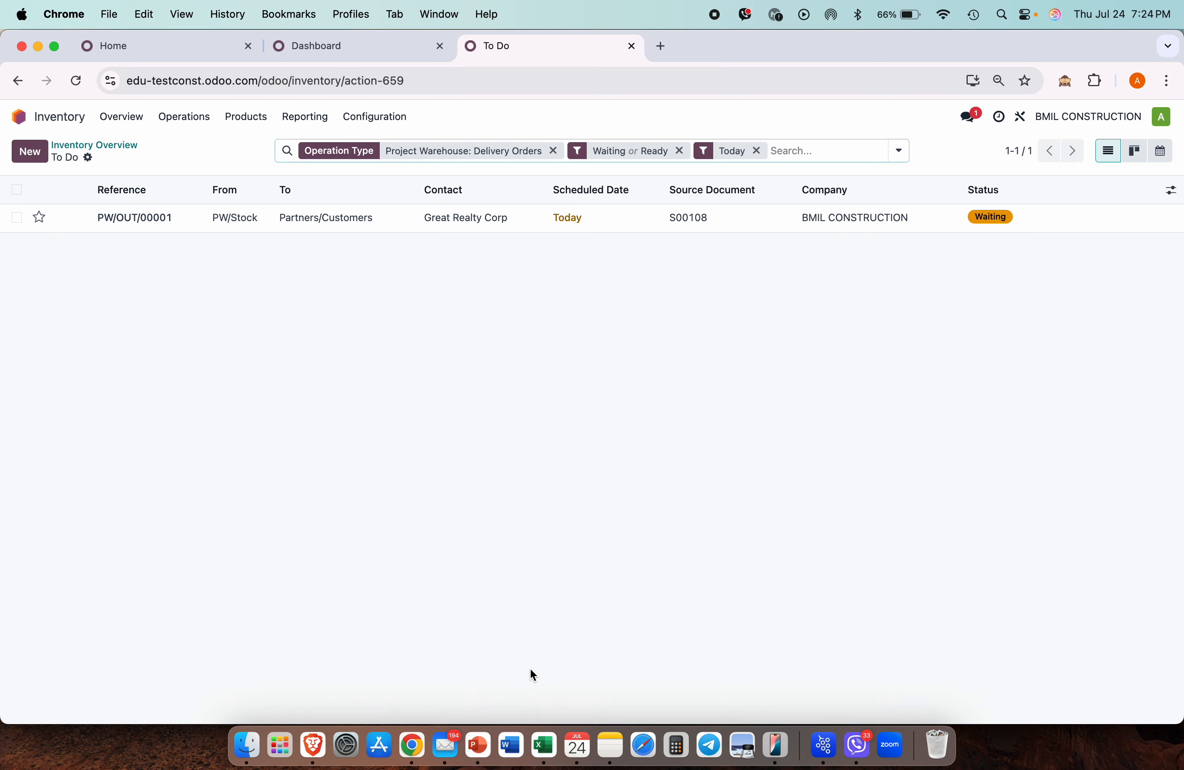
{"action": "left_click", "coordinate": [389, 220]}
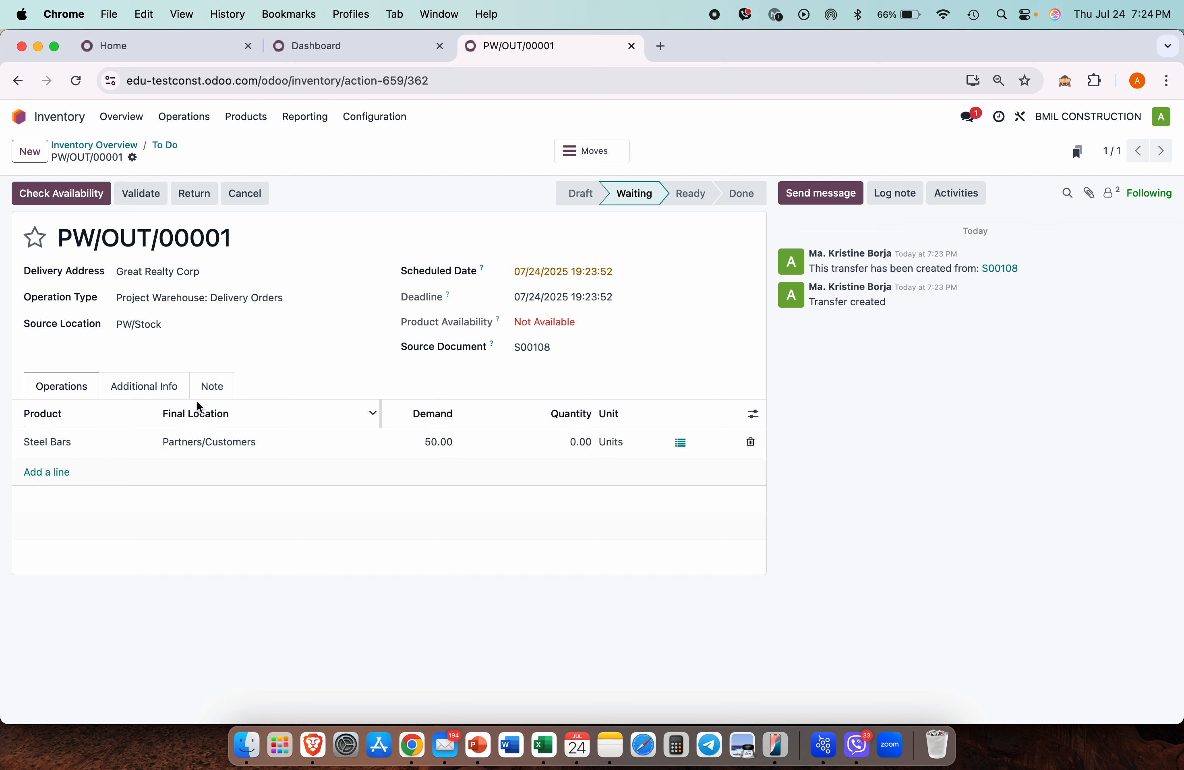
{"action": "mouse_move", "coordinate": [420, 417]}
{"action": "left_click", "coordinate": [199, 119]}
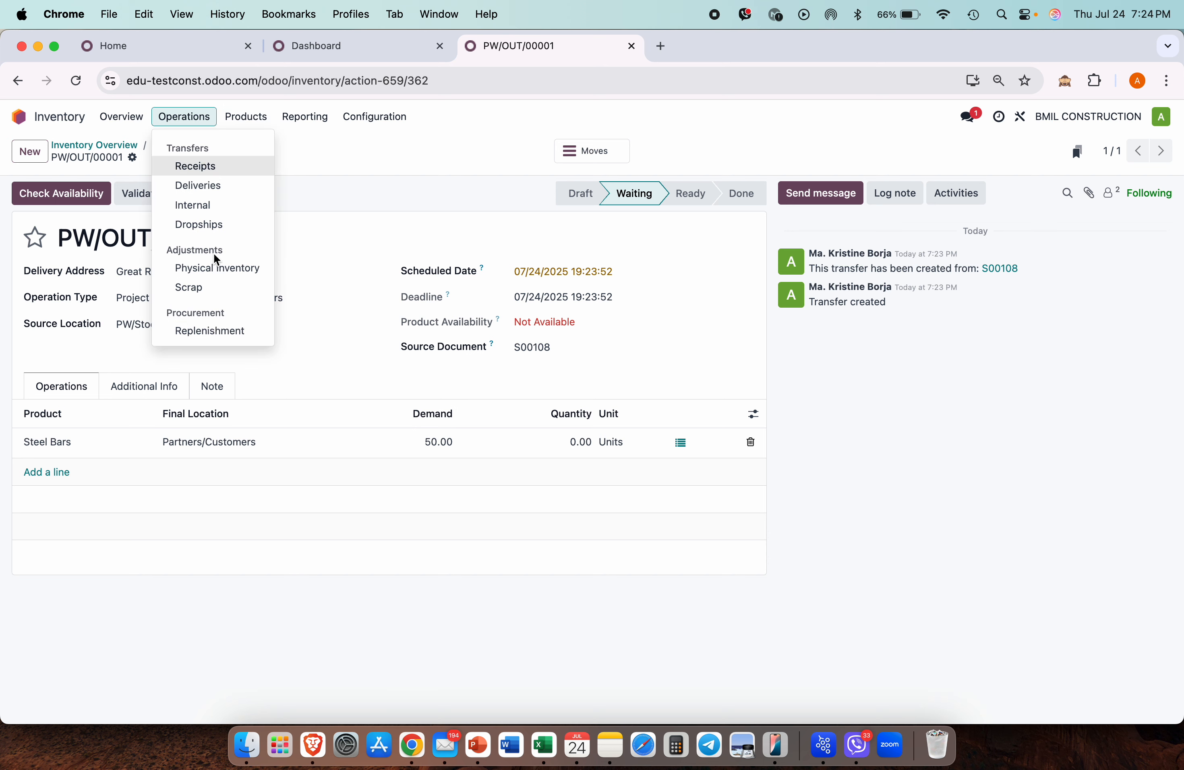
{"action": "left_click", "coordinate": [216, 332]}
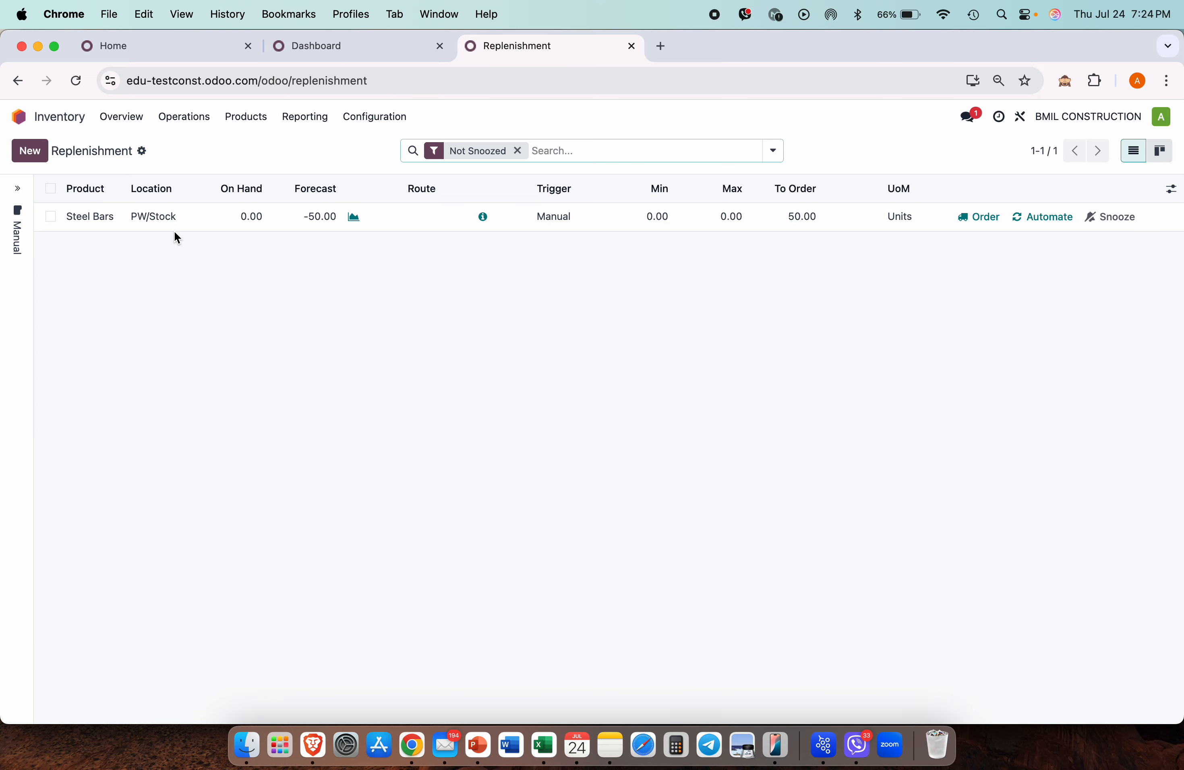
Step: Give Steel Bars a Main Warehouse supply route, Auto trigger, min/max 60, and order 110
{"action": "left_click", "coordinate": [448, 218]}
{"action": "left_click", "coordinate": [447, 217]}
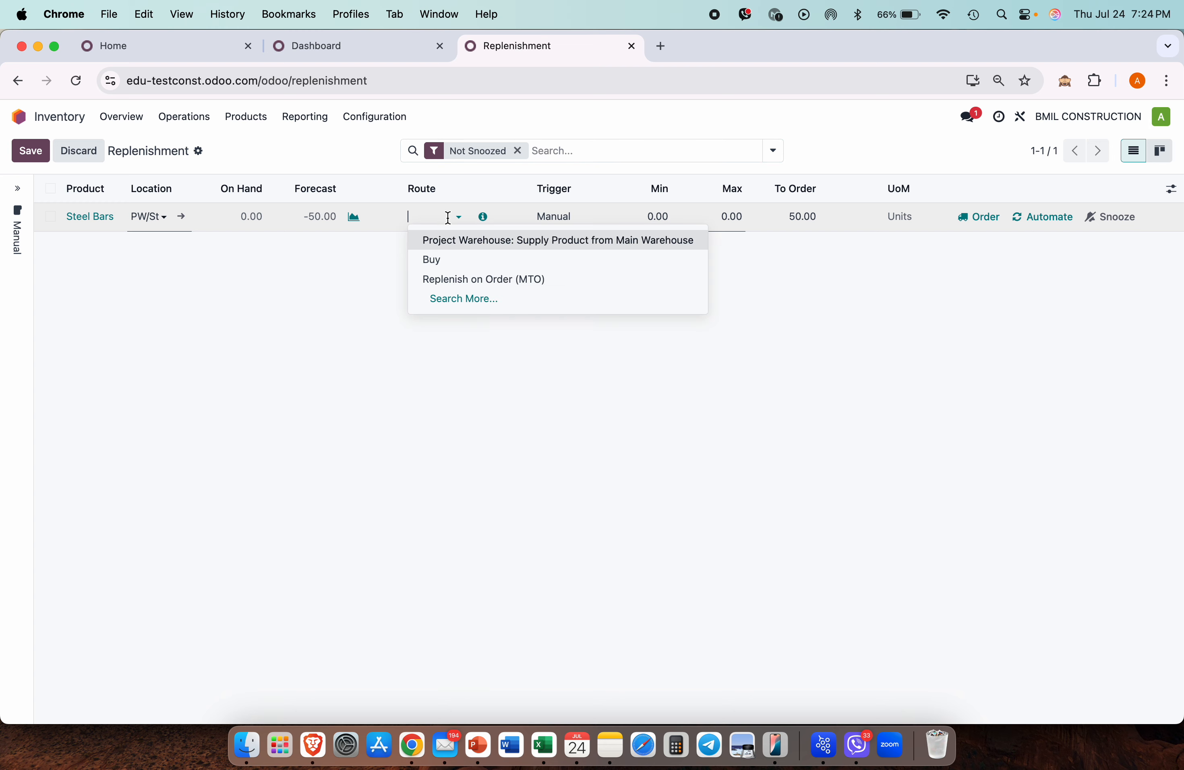
{"action": "left_click", "coordinate": [461, 243]}
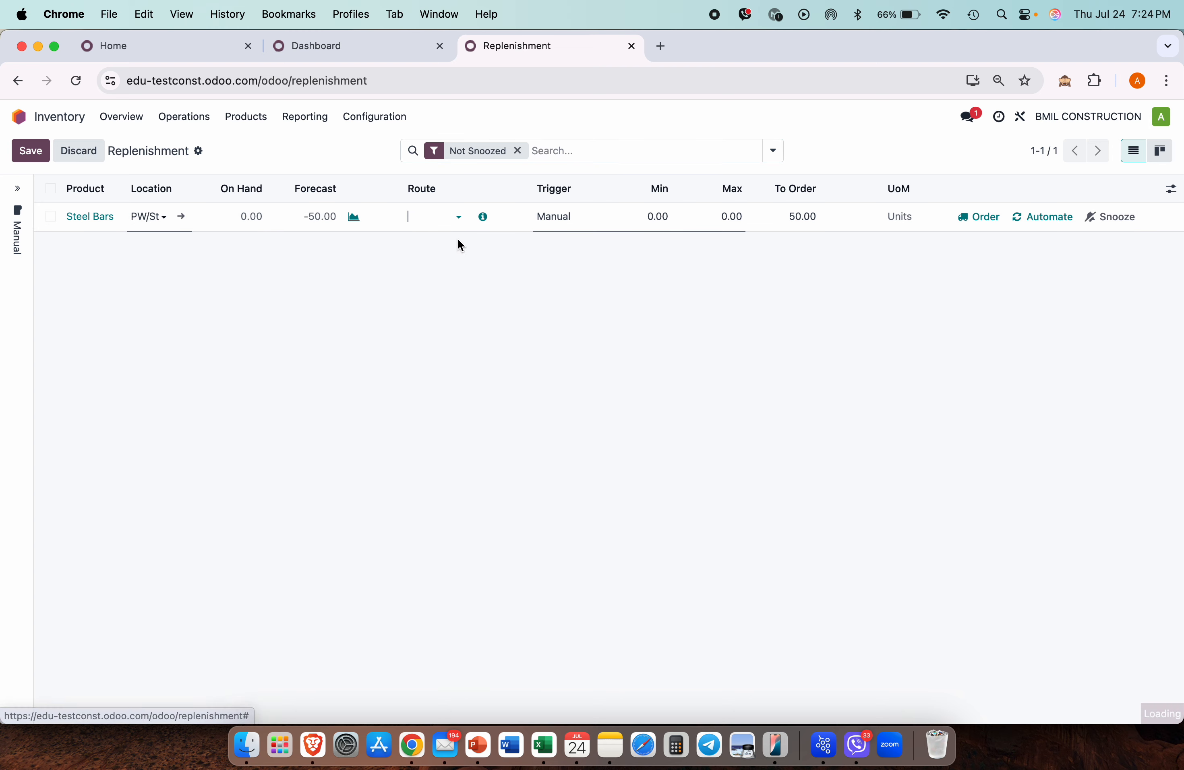
{"action": "left_click", "coordinate": [576, 216]}
{"action": "left_click", "coordinate": [573, 196]}
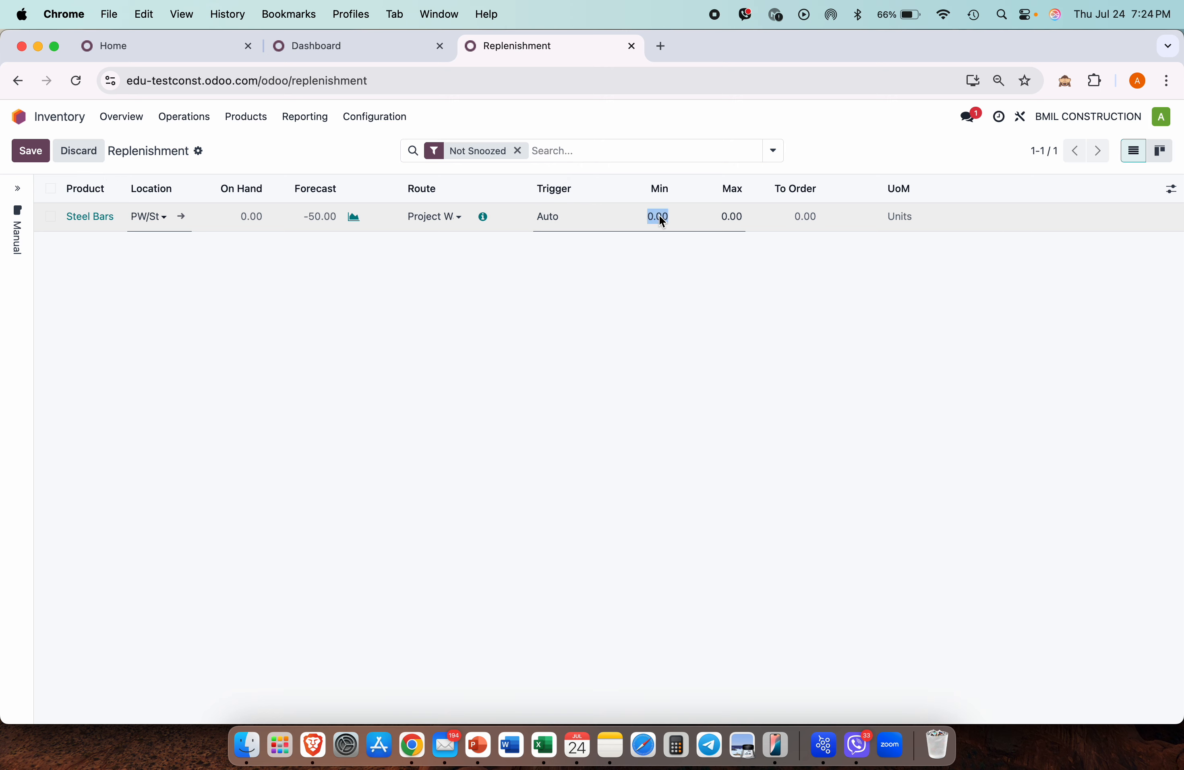
{"action": "type", "text": "60"}
{"action": "key", "text": "Tab"}
{"action": "type", "text": "60"}
{"action": "left_click", "coordinate": [687, 325]}
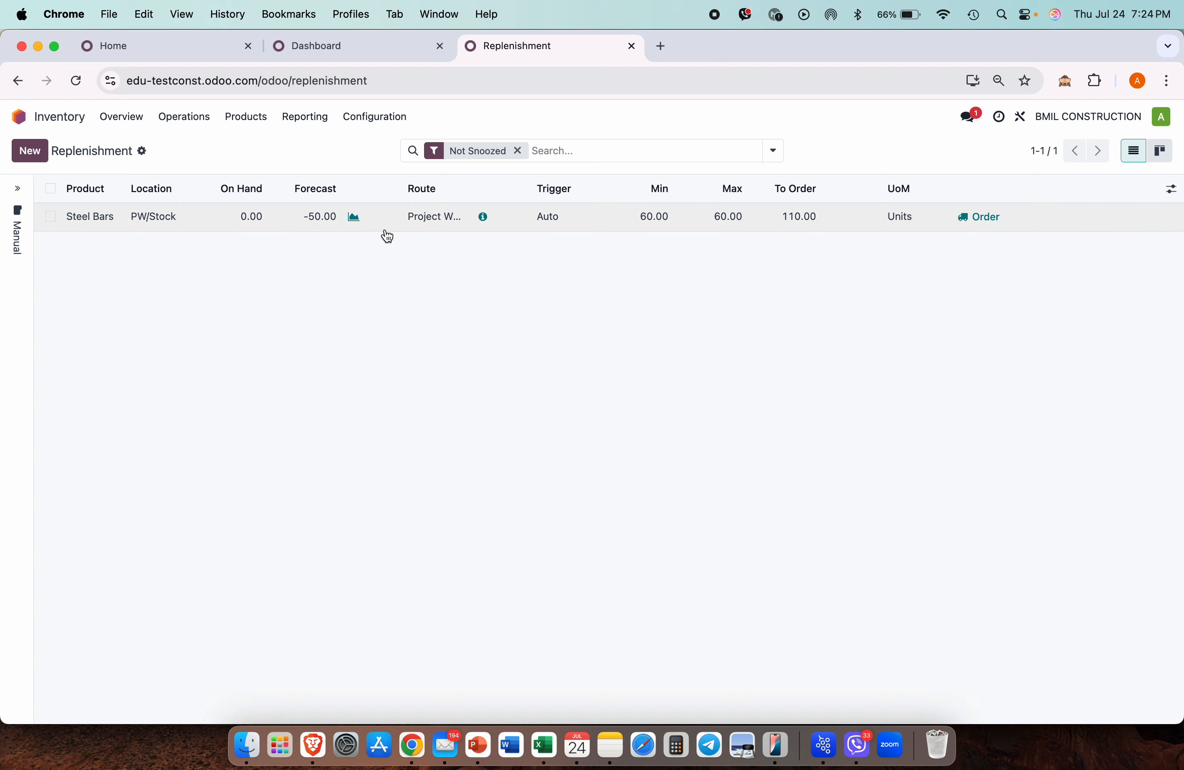
{"action": "left_click", "coordinate": [995, 219]}
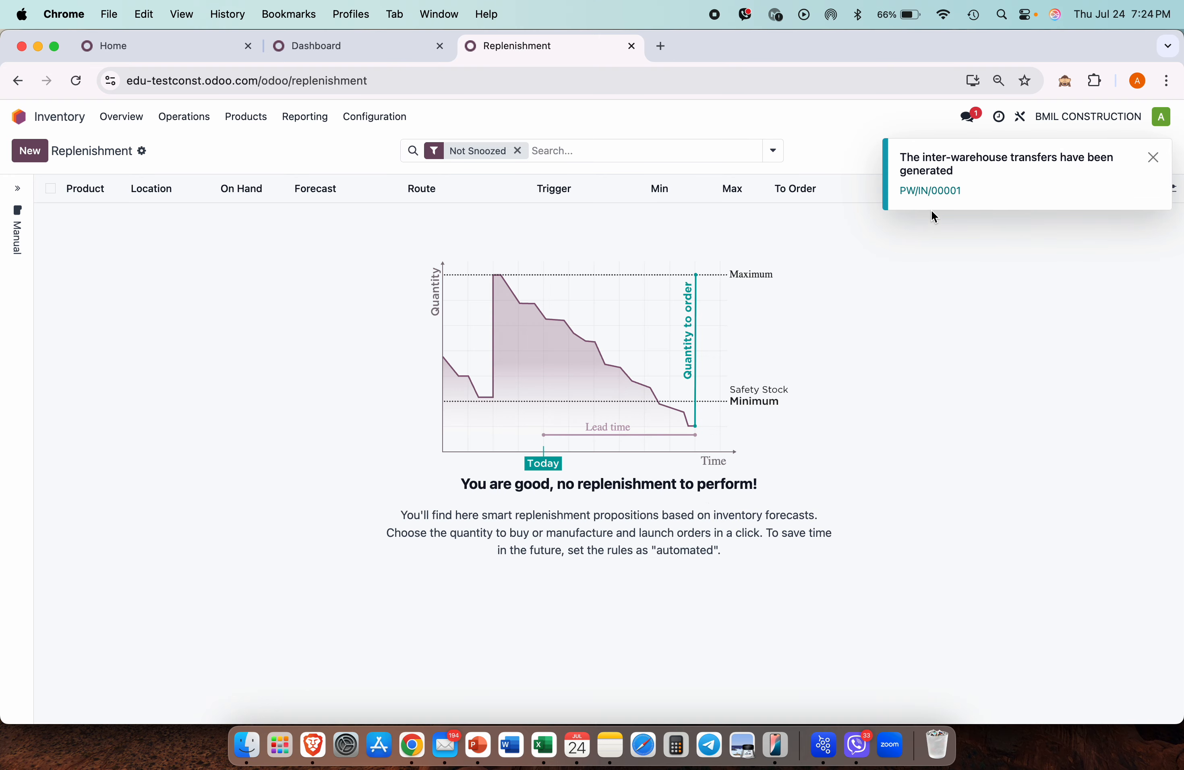
{"action": "left_click", "coordinate": [124, 114]}
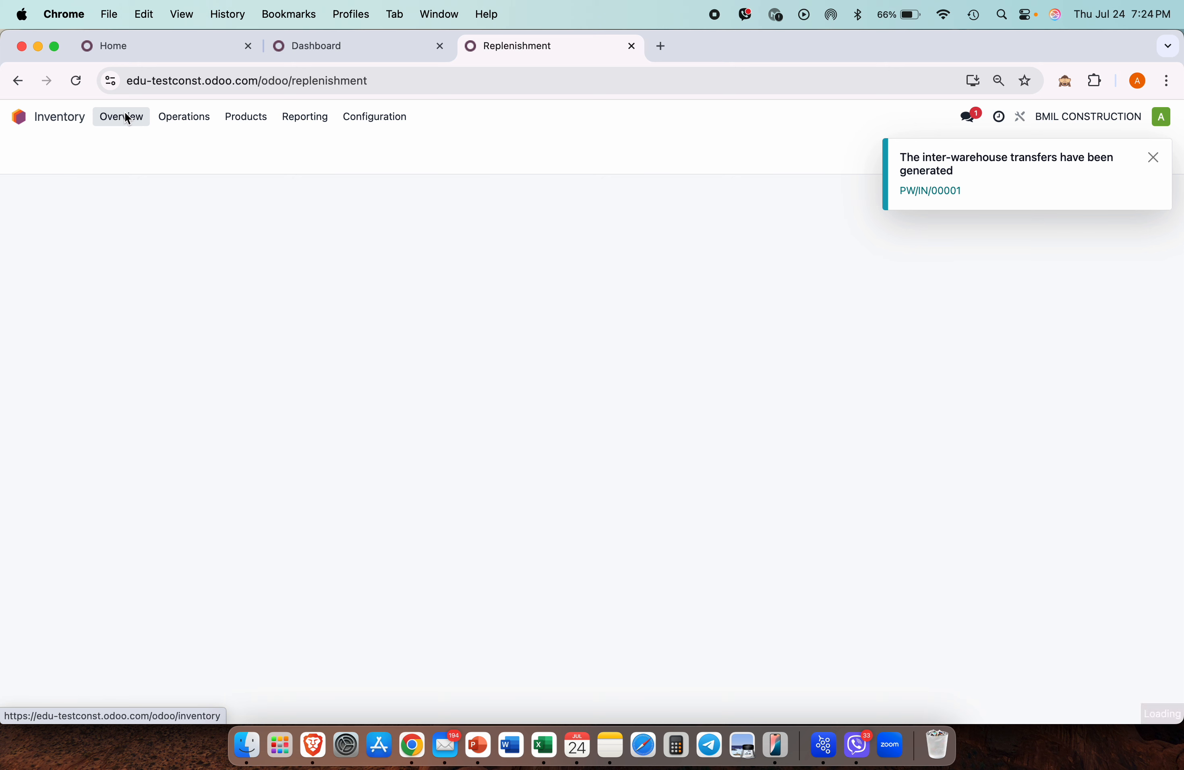
Step: Open Main Warehouse delivery MWH/OUT/00005 for 110 Steel Bars from today's list
{"action": "left_click", "coordinate": [1150, 159]}
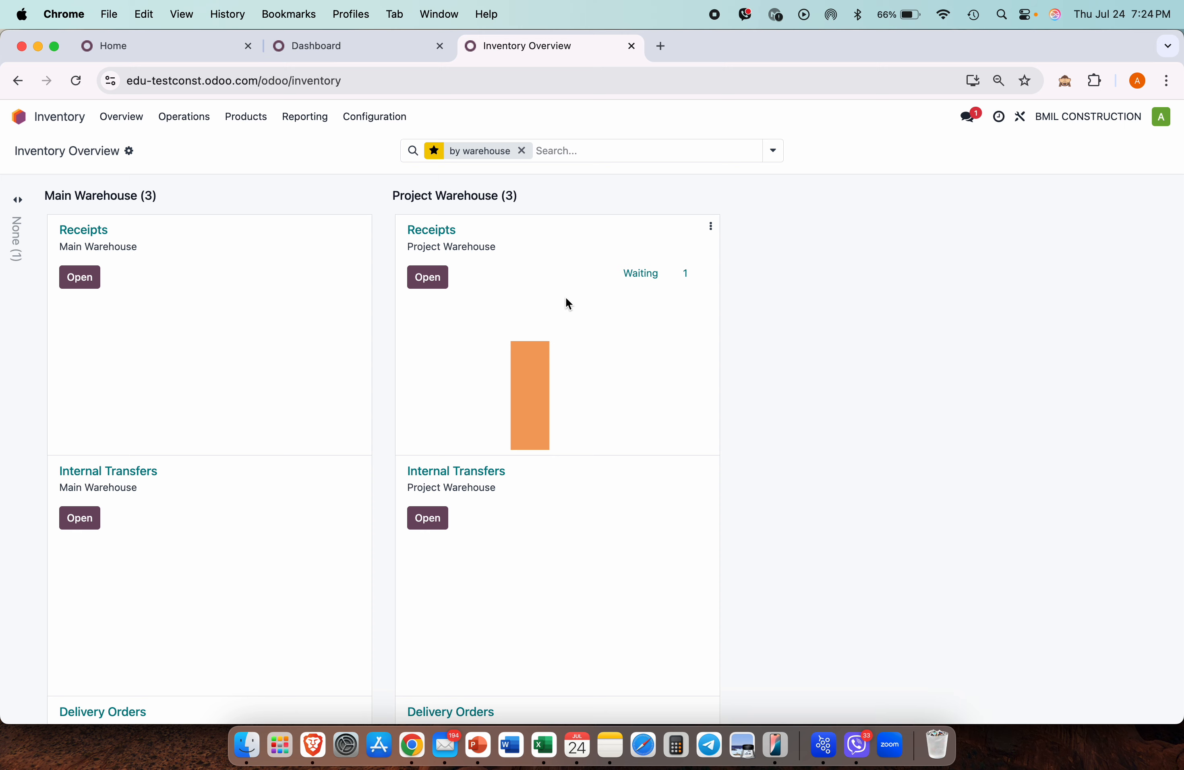
{"action": "mouse_move", "coordinate": [538, 373]}
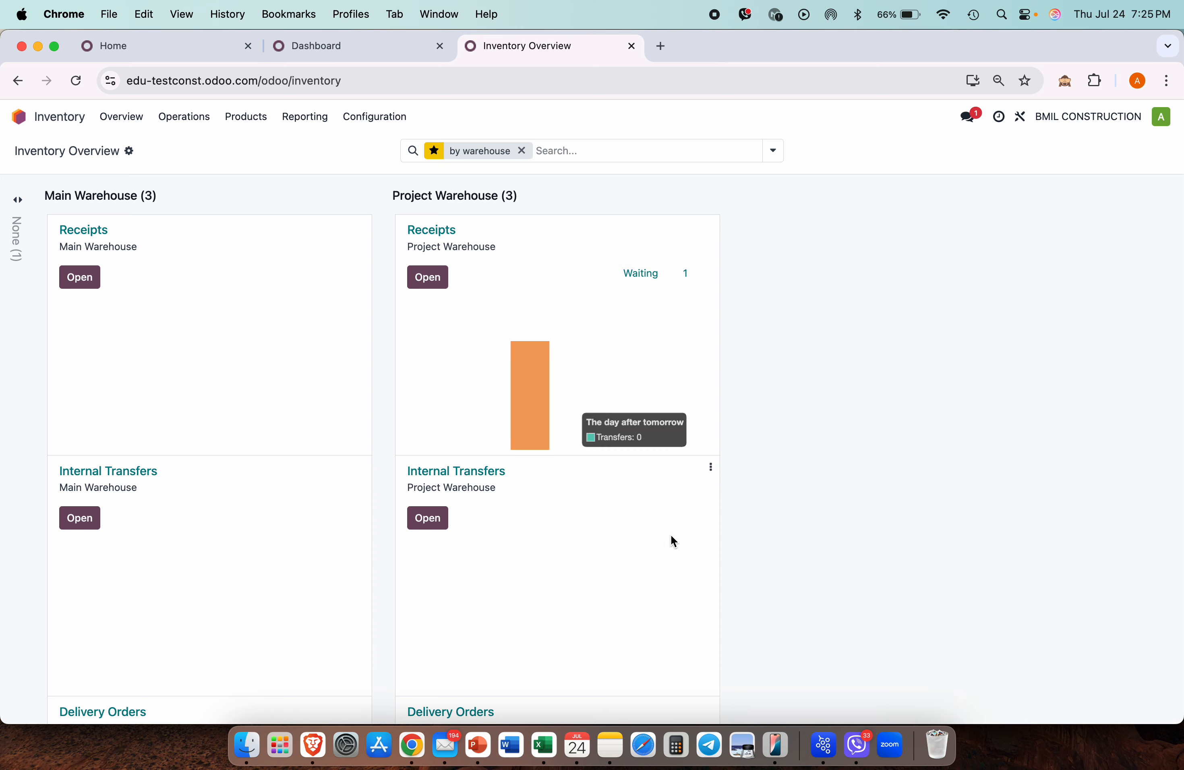
{"action": "scroll", "coordinate": [675, 555], "scroll_direction": "down", "scroll_amount": 5}
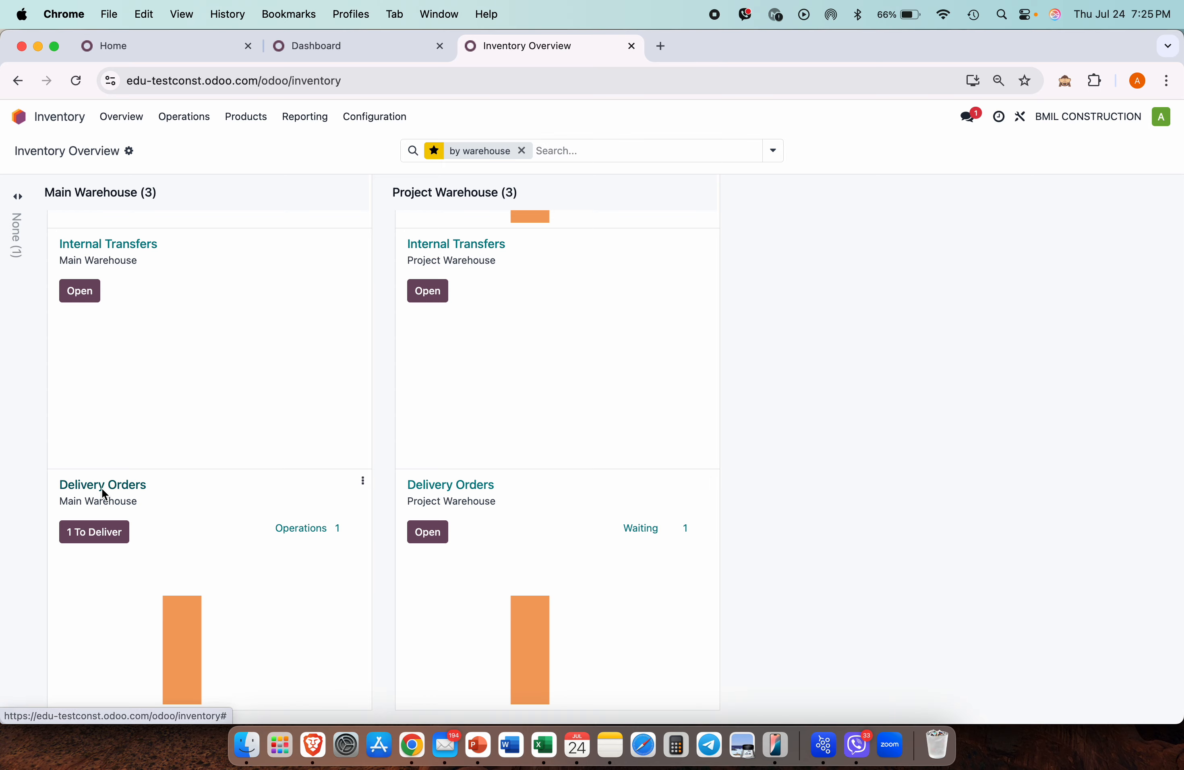
{"action": "left_click", "coordinate": [170, 661]}
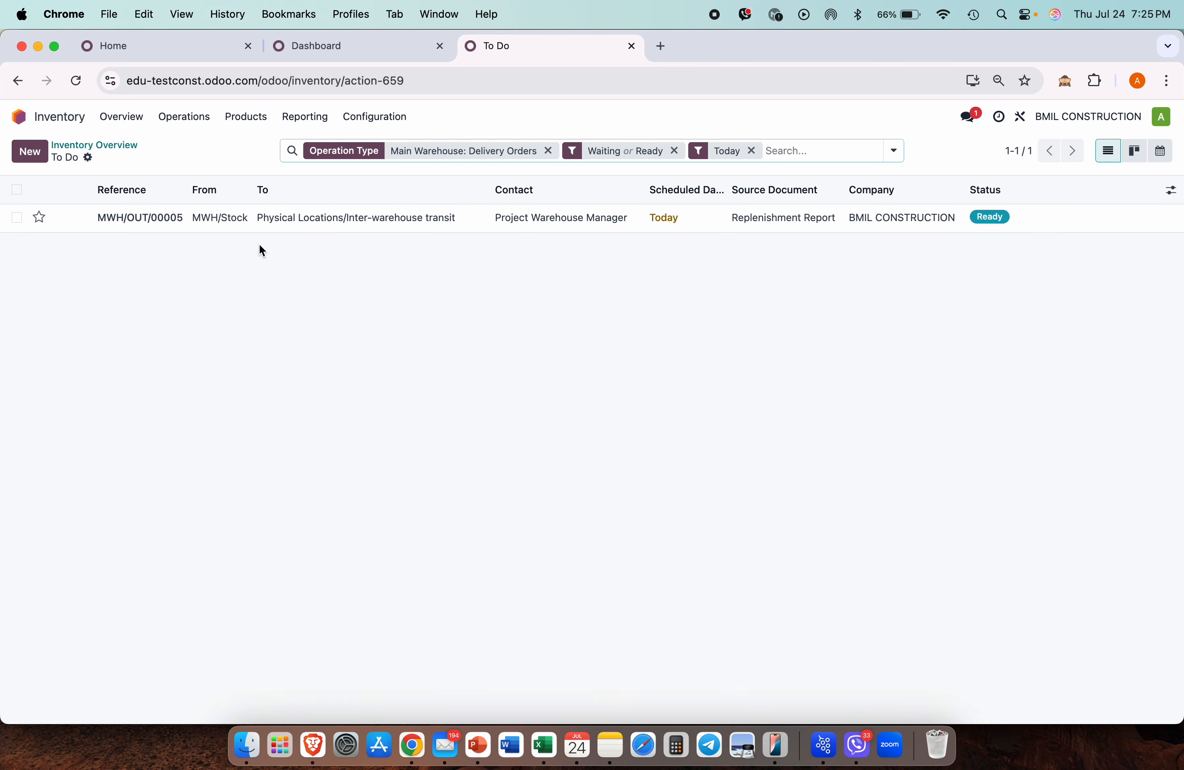
{"action": "left_click", "coordinate": [242, 221]}
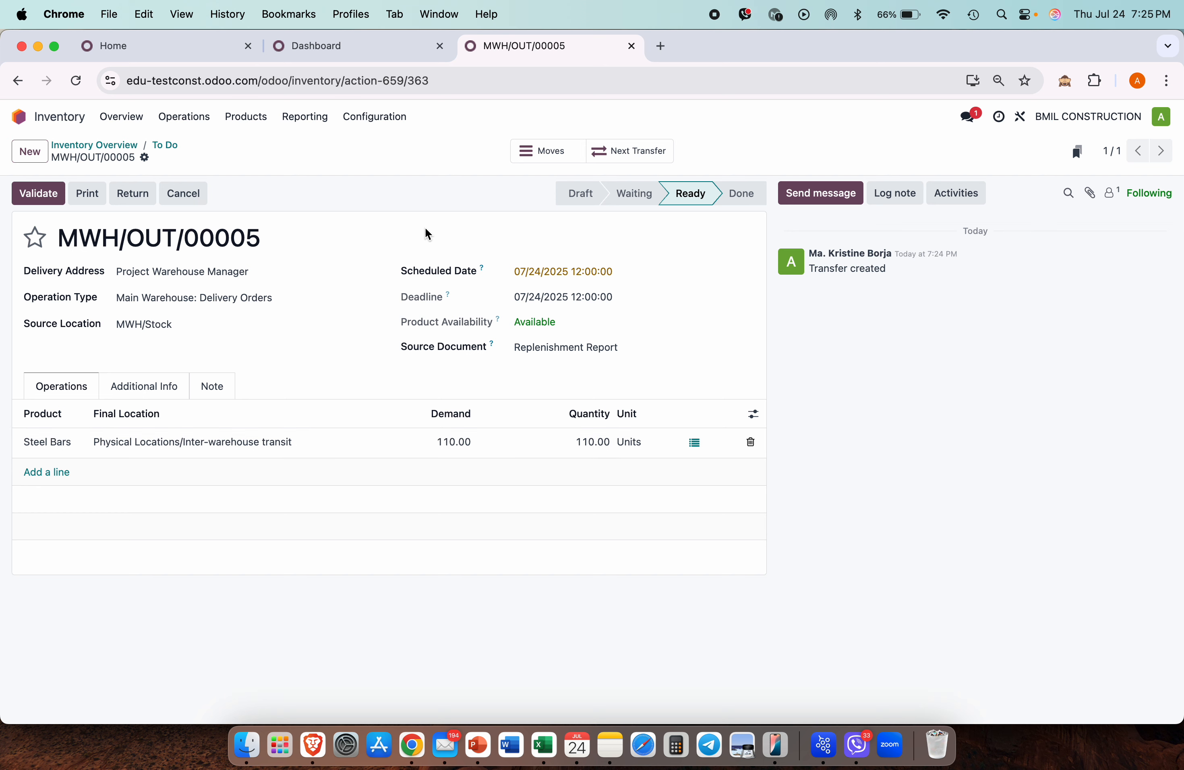
Step: Recheck PW/OUT/00001, then reopen today's Main Warehouse delivery orders
{"action": "left_click", "coordinate": [120, 116]}
{"action": "scroll", "coordinate": [736, 540], "scroll_direction": "down", "scroll_amount": 5}
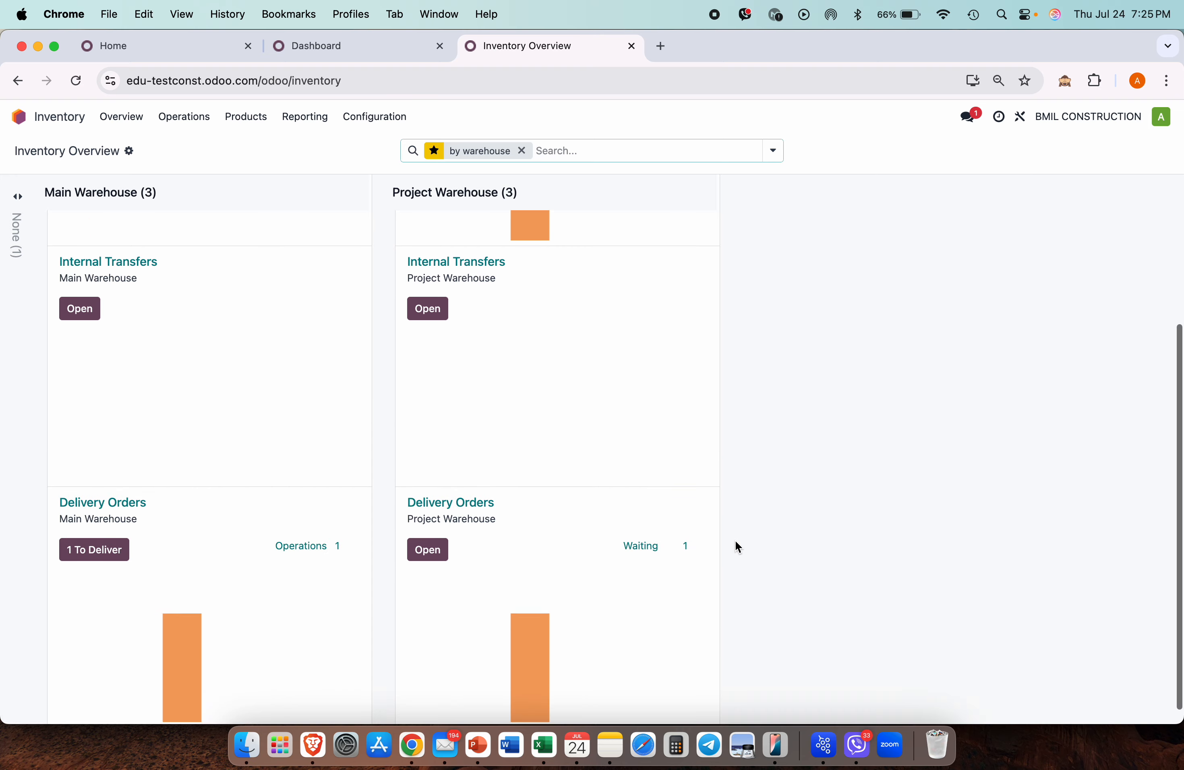
{"action": "left_click", "coordinate": [525, 661]}
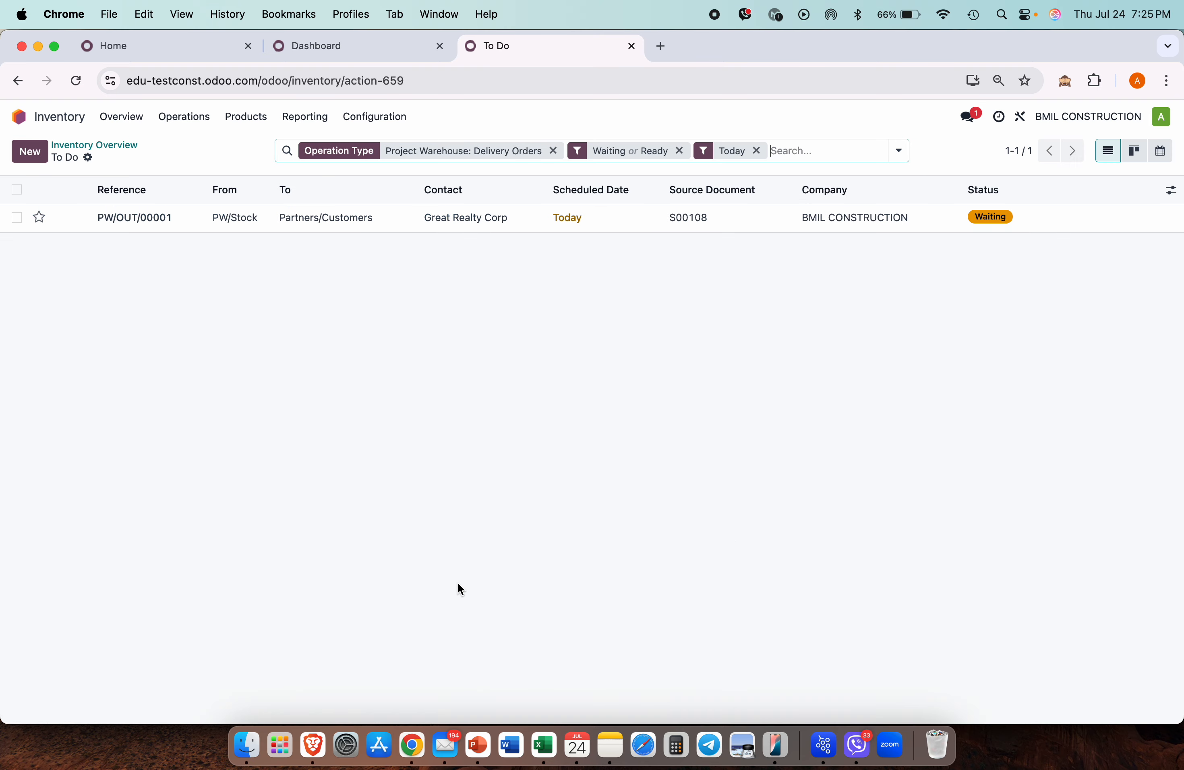
{"action": "left_click", "coordinate": [332, 219]}
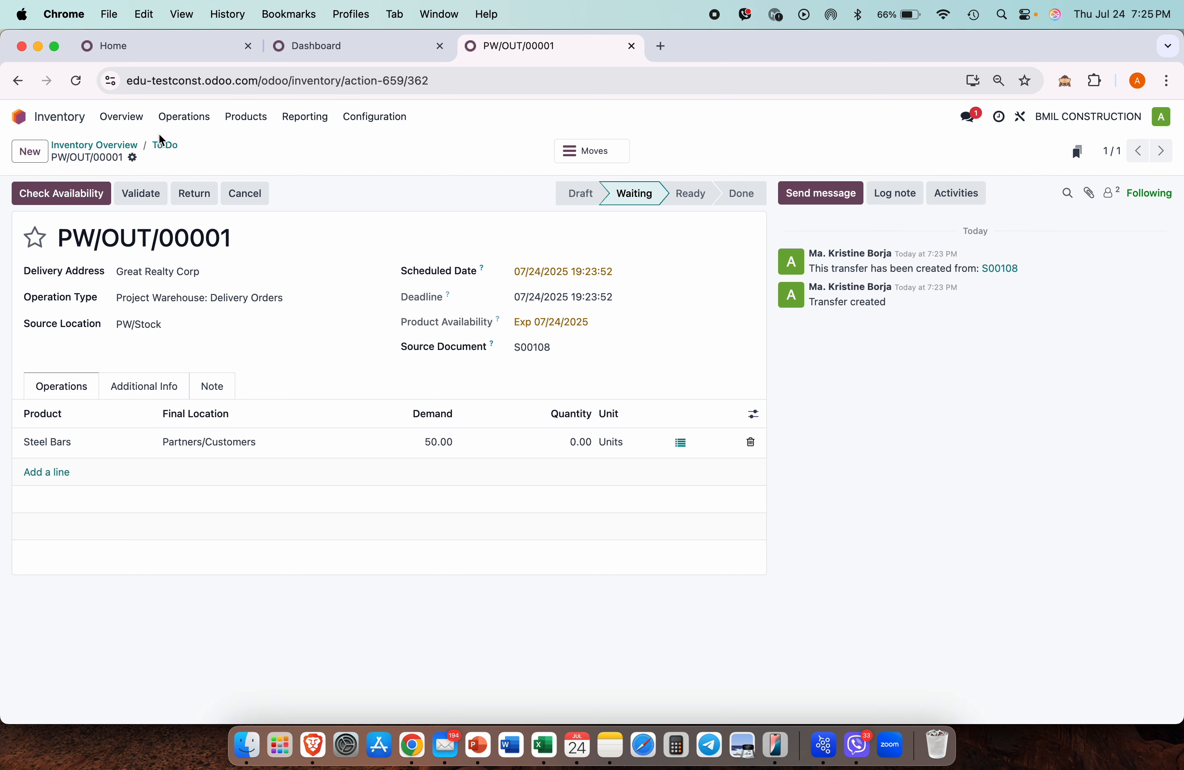
{"action": "left_click", "coordinate": [124, 115]}
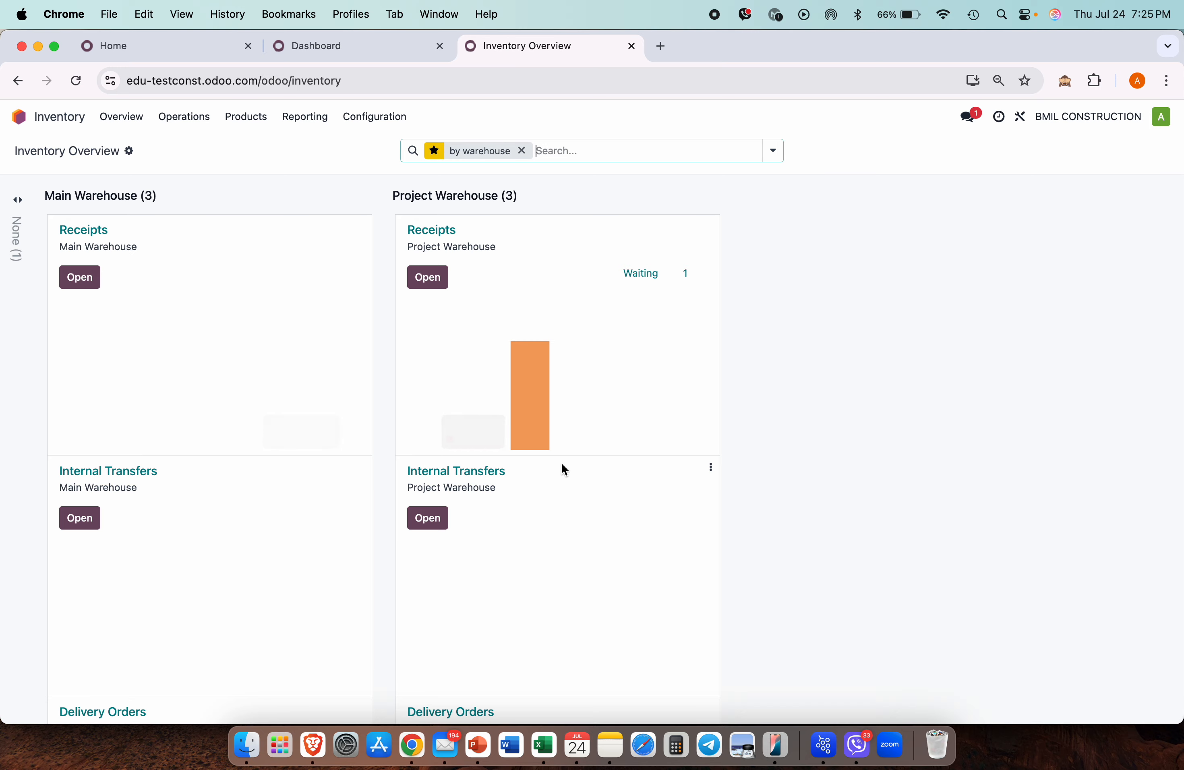
{"action": "scroll", "coordinate": [380, 645], "scroll_direction": "down", "scroll_amount": 5}
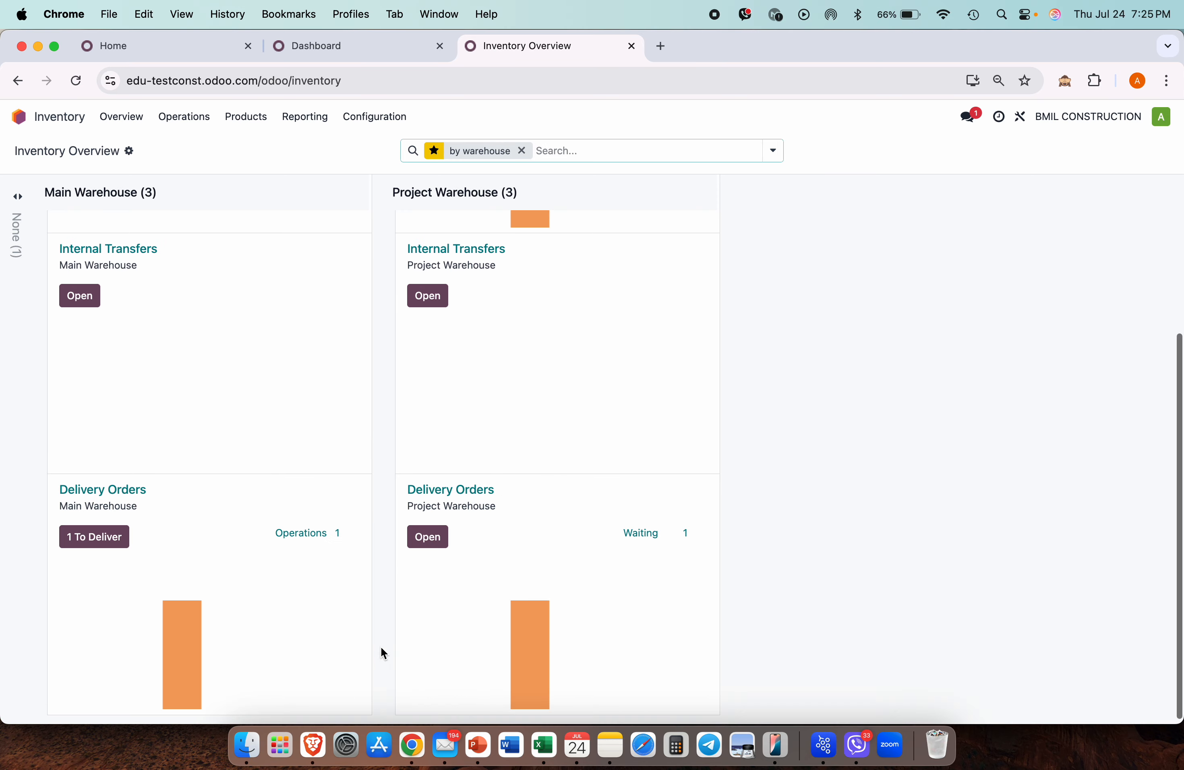
{"action": "left_click", "coordinate": [172, 642]}
Step: Validate MWH/OUT/00005, sending 110 Steel Bars to transit, and return to Overview
{"action": "left_click", "coordinate": [325, 220]}
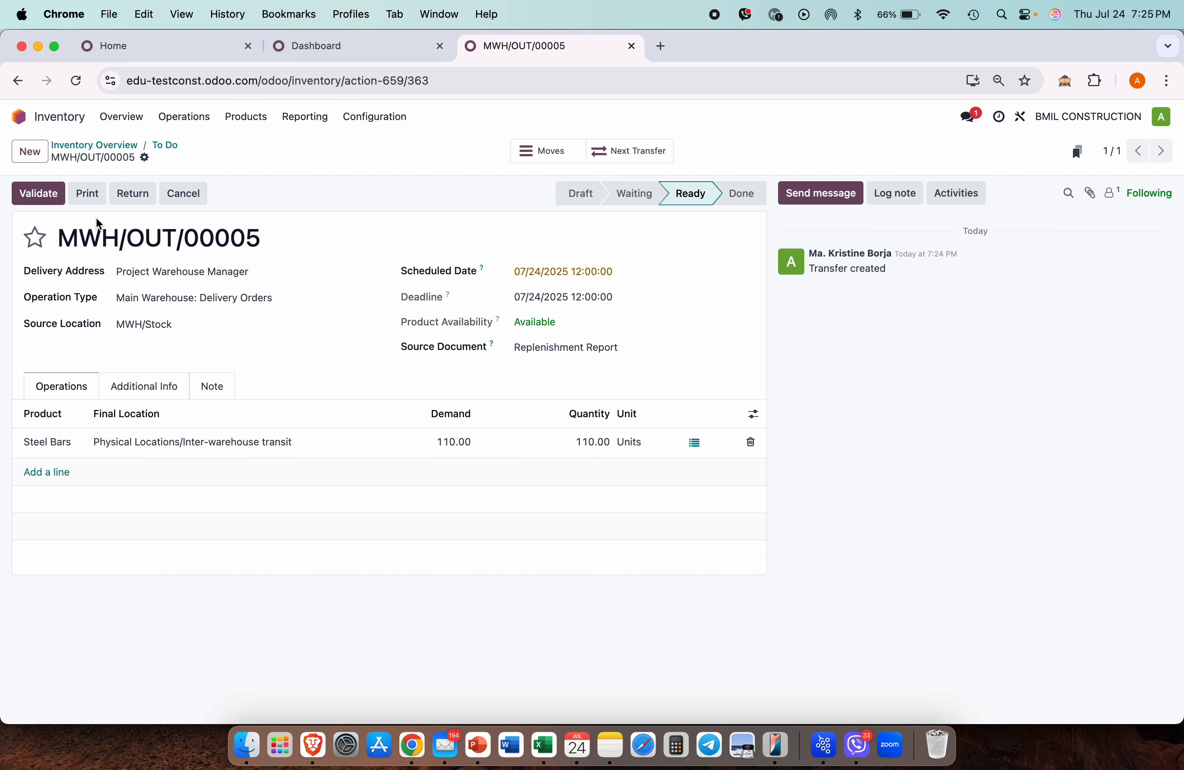
{"action": "left_click", "coordinate": [47, 190]}
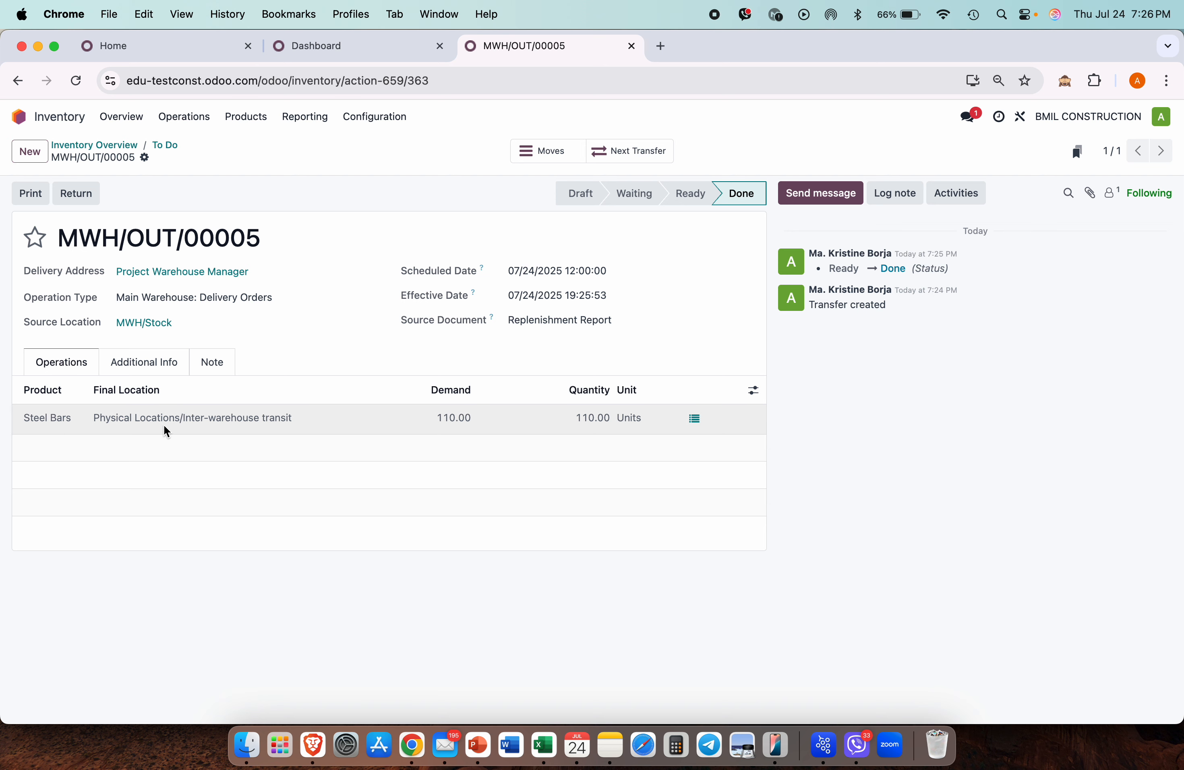
{"action": "left_click", "coordinate": [137, 120]}
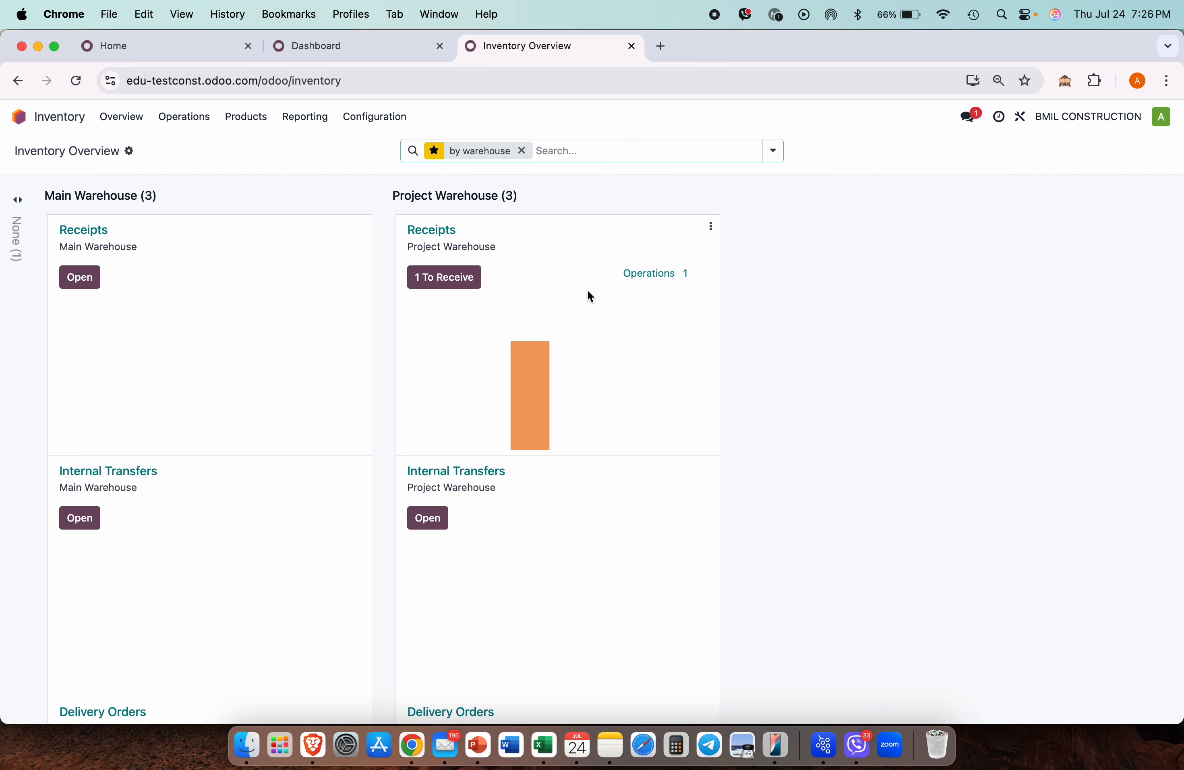
Step: Validate receipt PW/IN/00001 for 110 Steel Bars, then view the stock report showing 352 on hand
{"action": "mouse_move", "coordinate": [536, 388]}
{"action": "scroll", "coordinate": [535, 509], "scroll_direction": "down", "scroll_amount": 5}
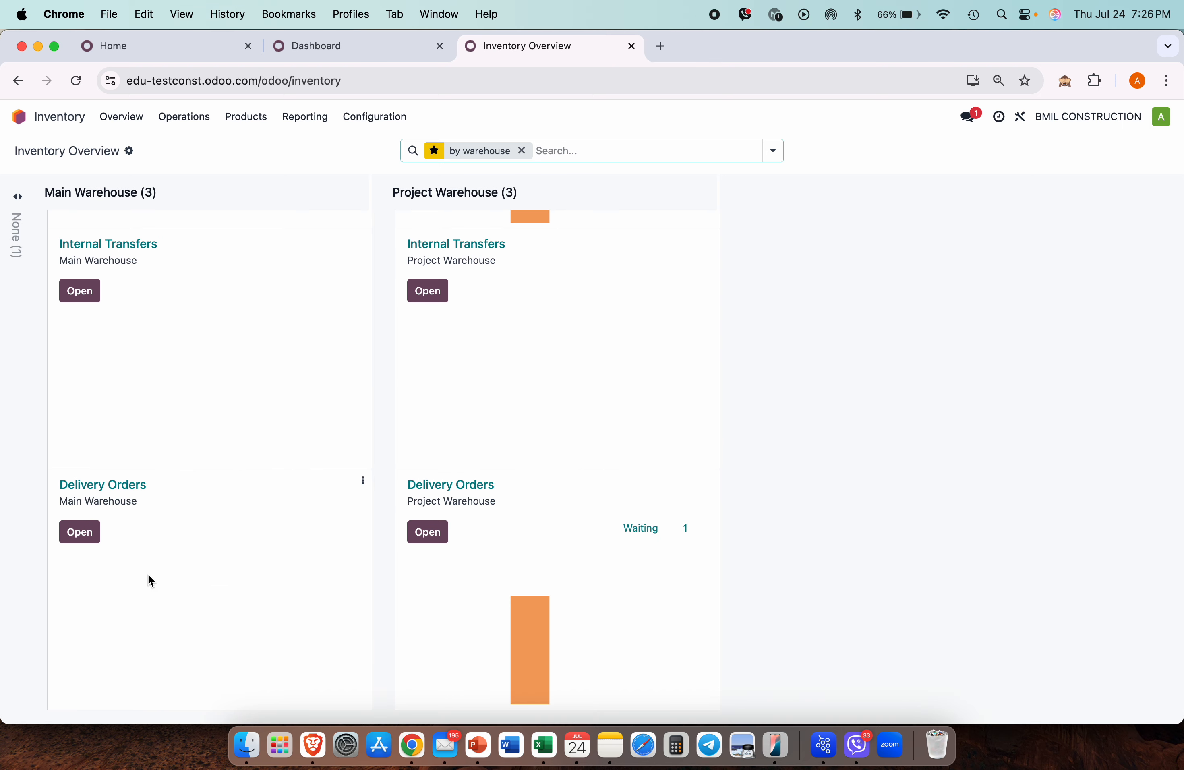
{"action": "scroll", "coordinate": [155, 496], "scroll_direction": "up", "scroll_amount": 5}
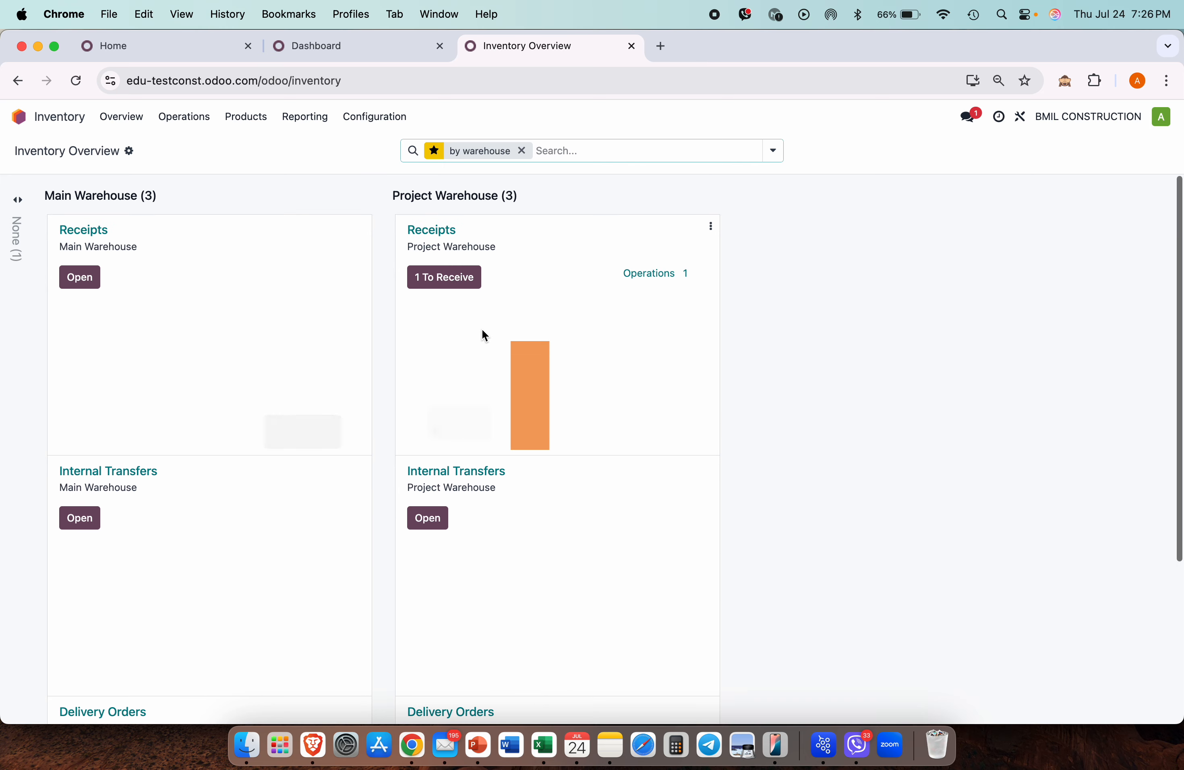
{"action": "left_click", "coordinate": [538, 419]}
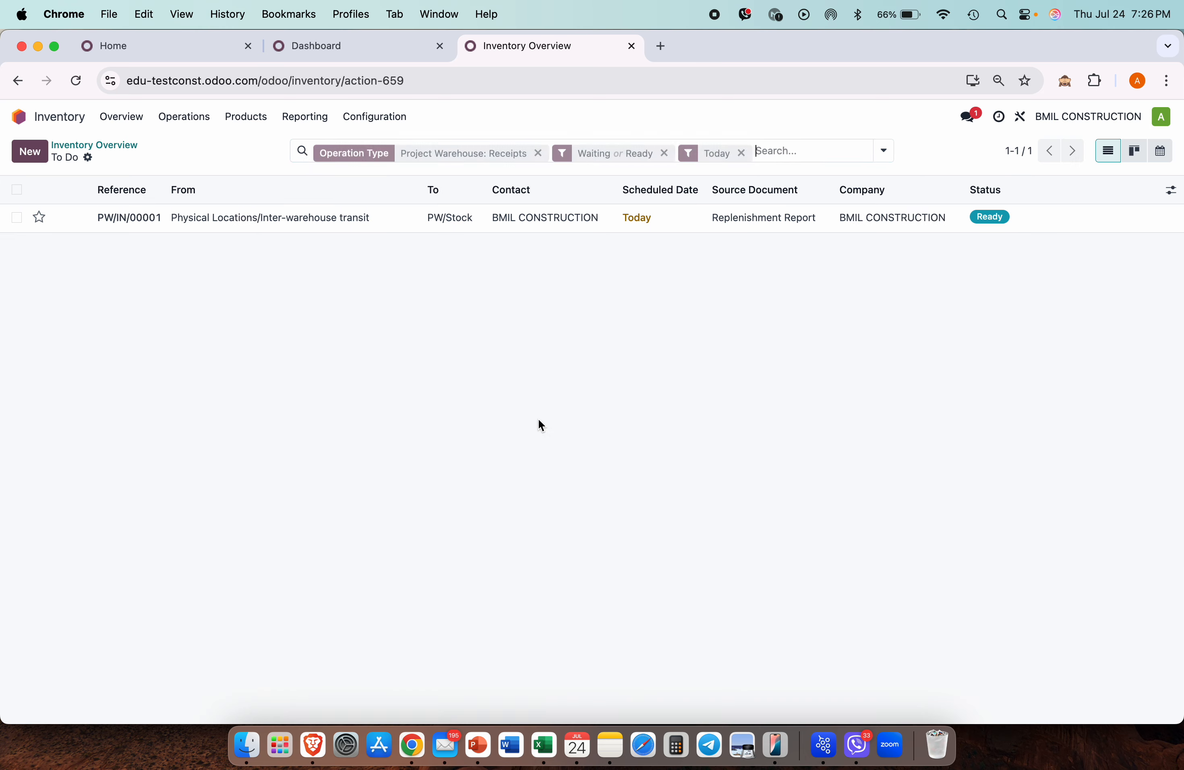
{"action": "left_click", "coordinate": [355, 223]}
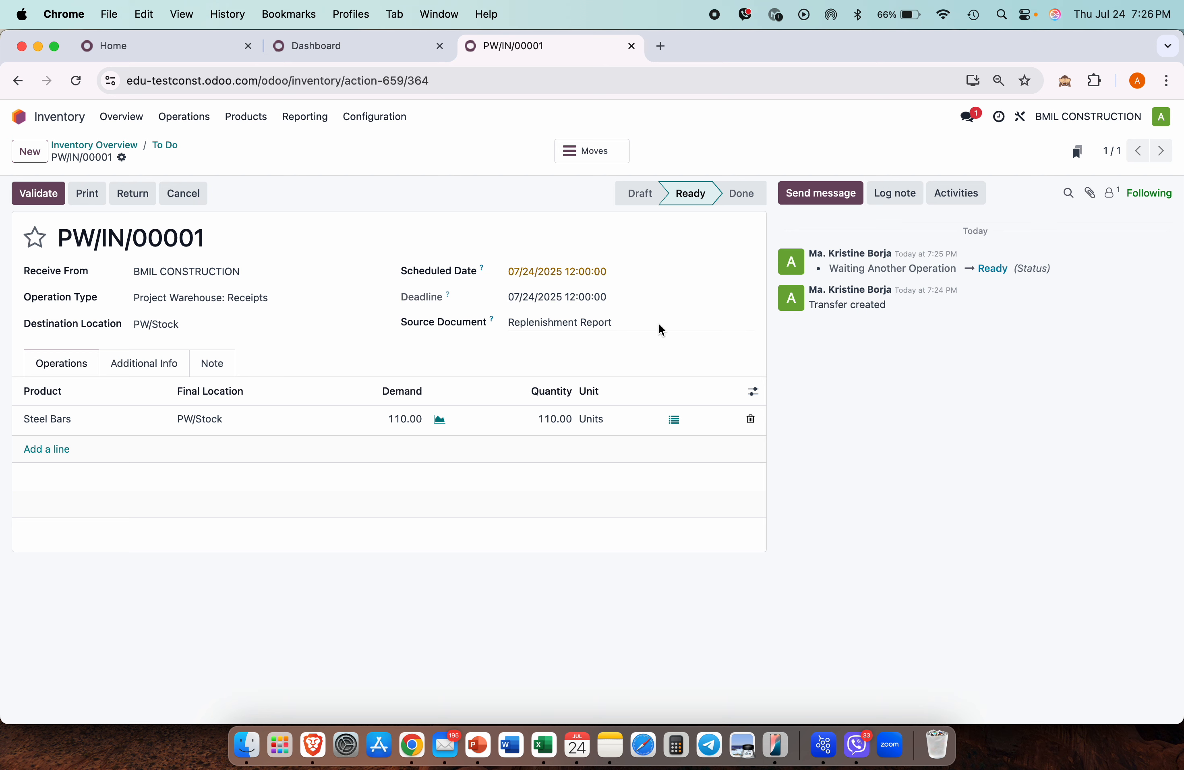
{"action": "left_click", "coordinate": [45, 197]}
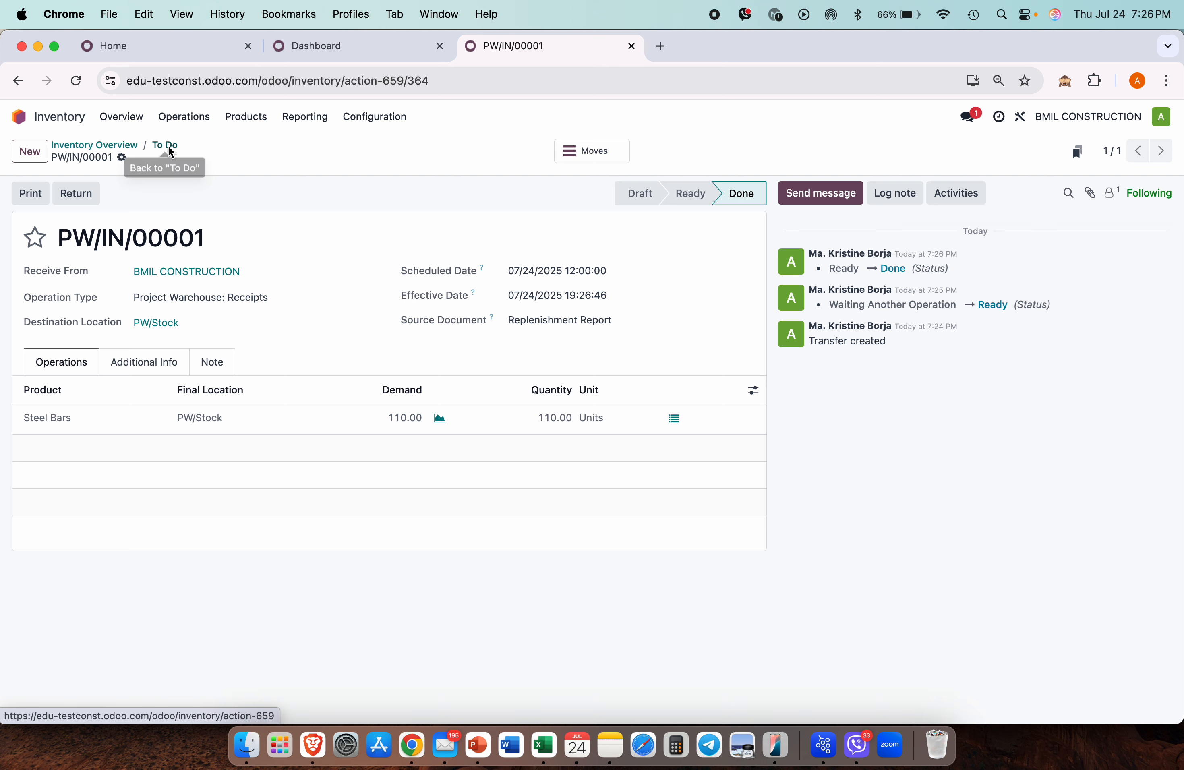
{"action": "left_click", "coordinate": [305, 117]}
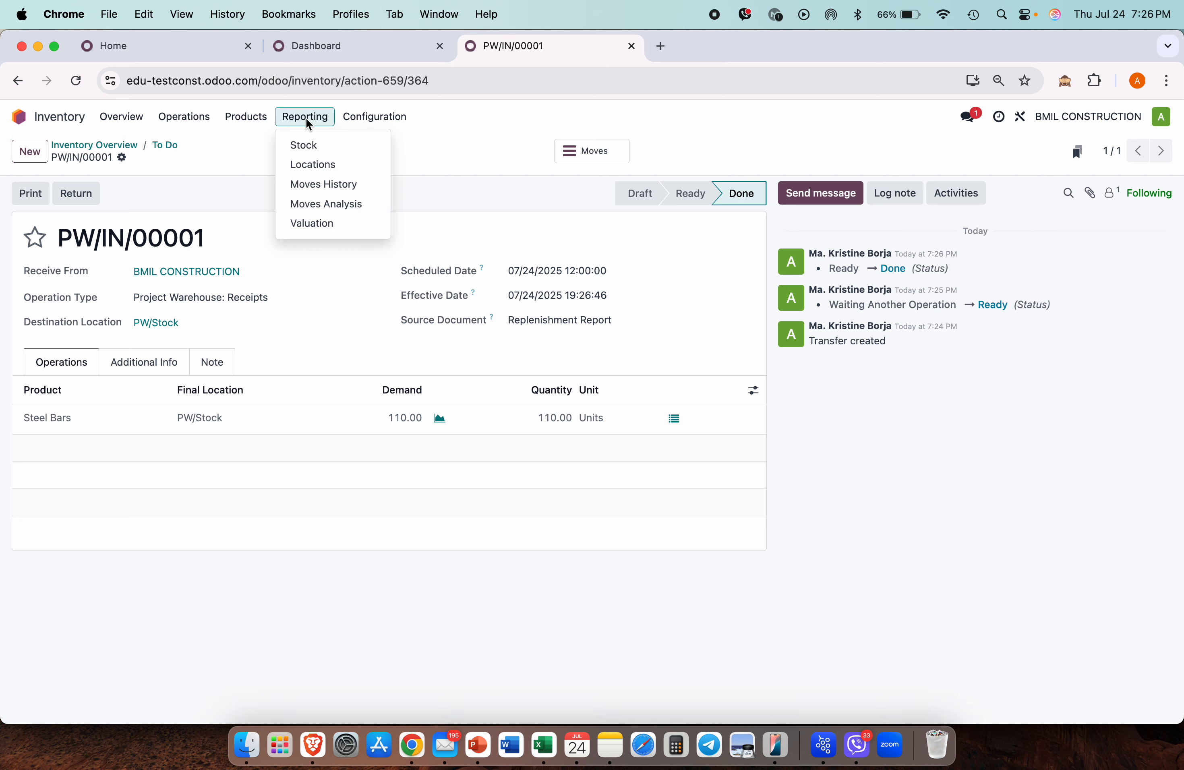
{"action": "left_click", "coordinate": [311, 144]}
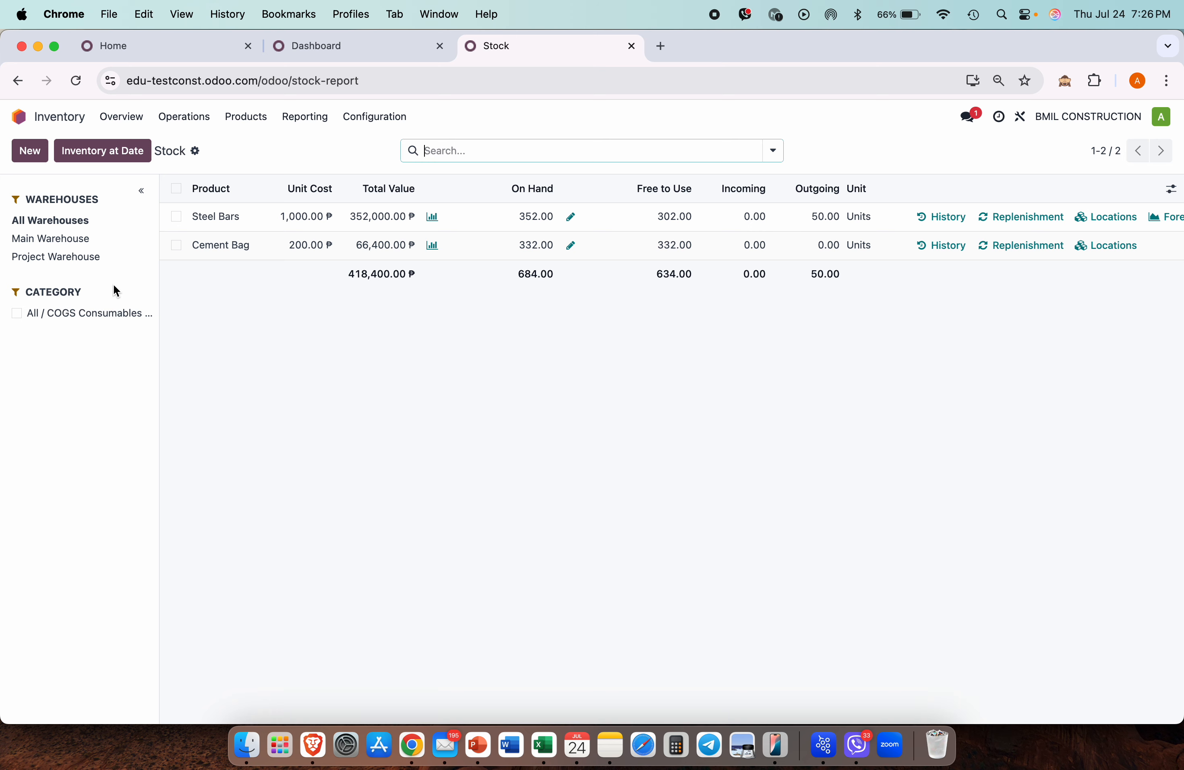
Step: Filter stock to the Project Warehouse to confirm its quantities, then return to Overview
{"action": "left_click", "coordinate": [66, 259]}
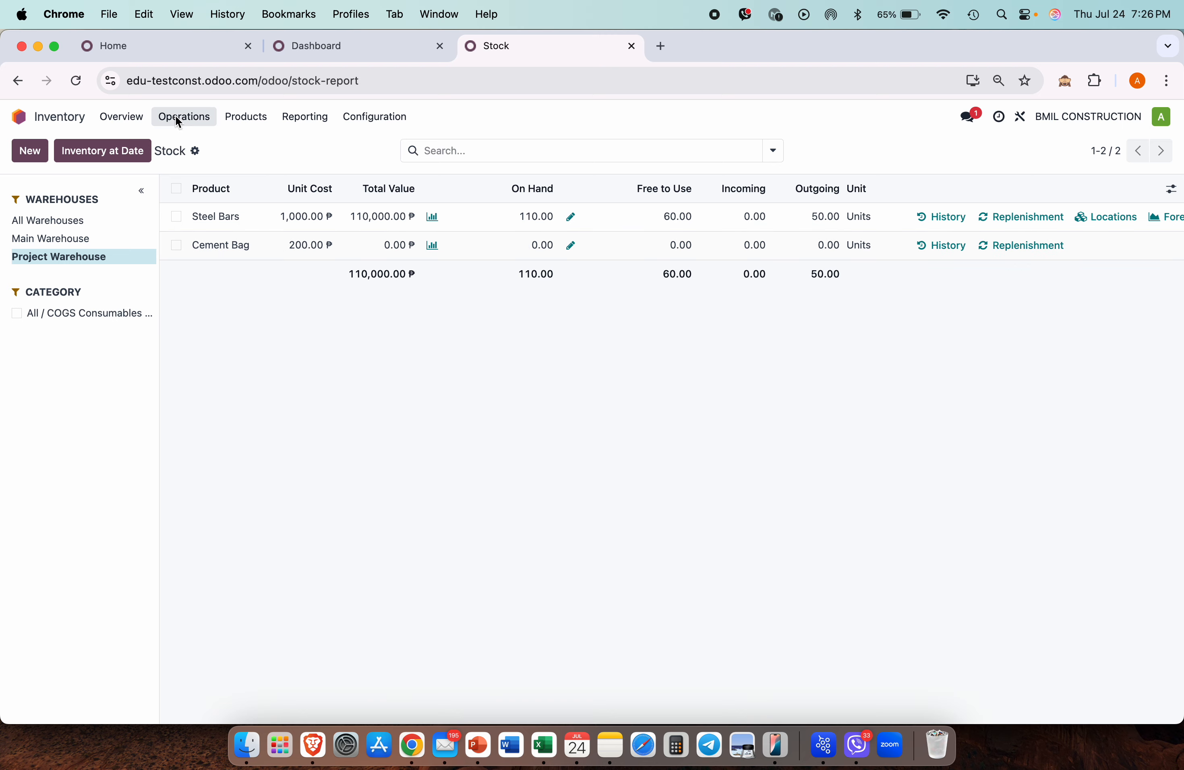
{"action": "left_click", "coordinate": [135, 119]}
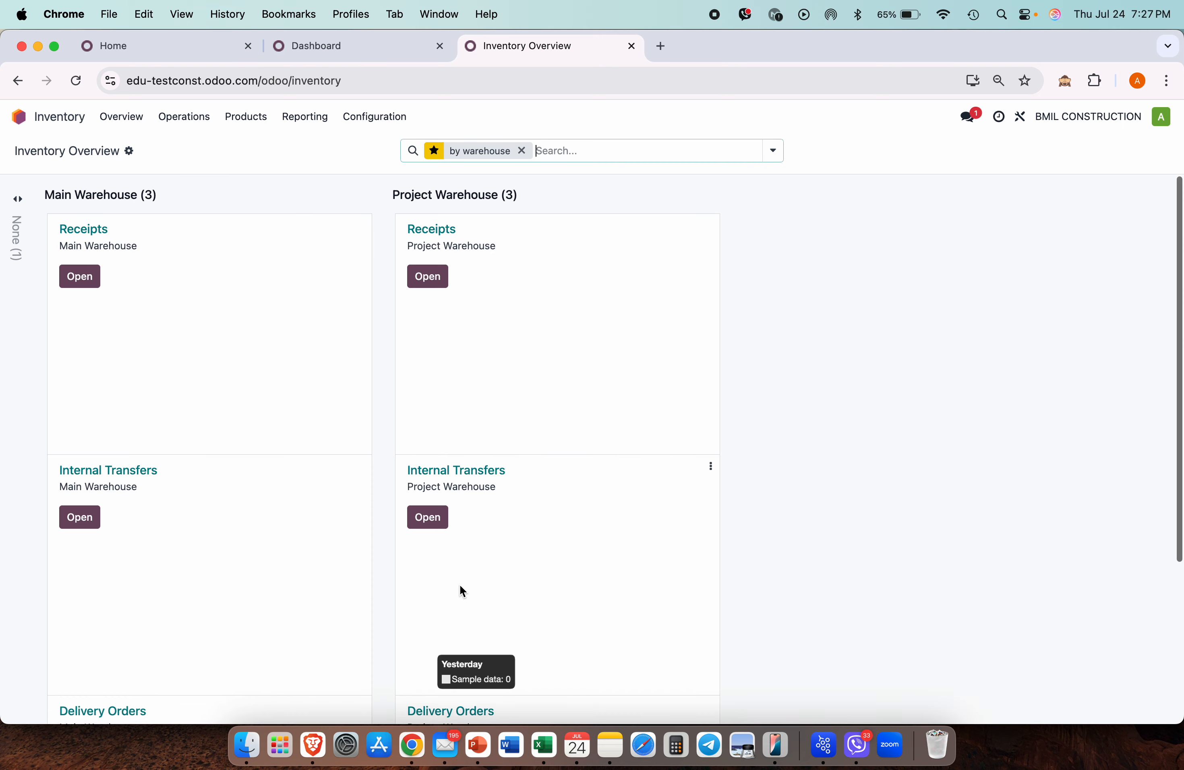
{"action": "scroll", "coordinate": [459, 583], "scroll_direction": "down", "scroll_amount": 5}
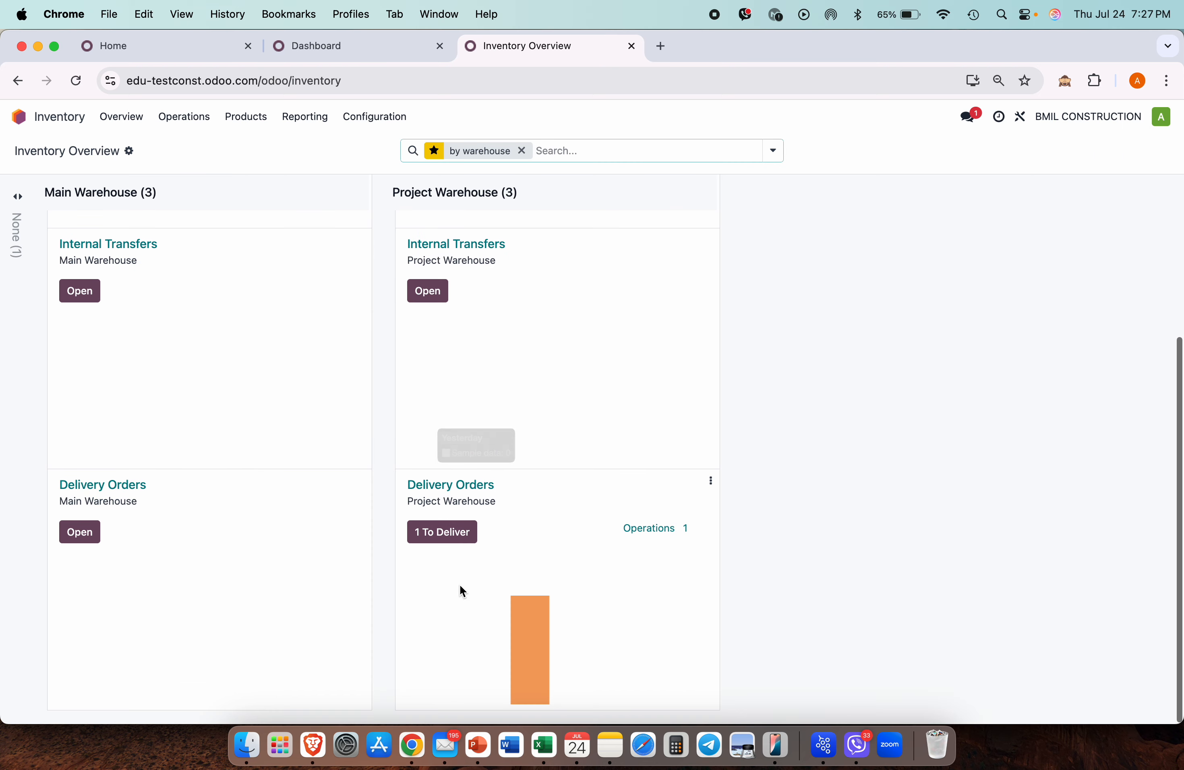
Step: Validate delivery PW/OUT/00001, sending 50 Steel Bars from PW/Stock to the customer
{"action": "left_click", "coordinate": [533, 676]}
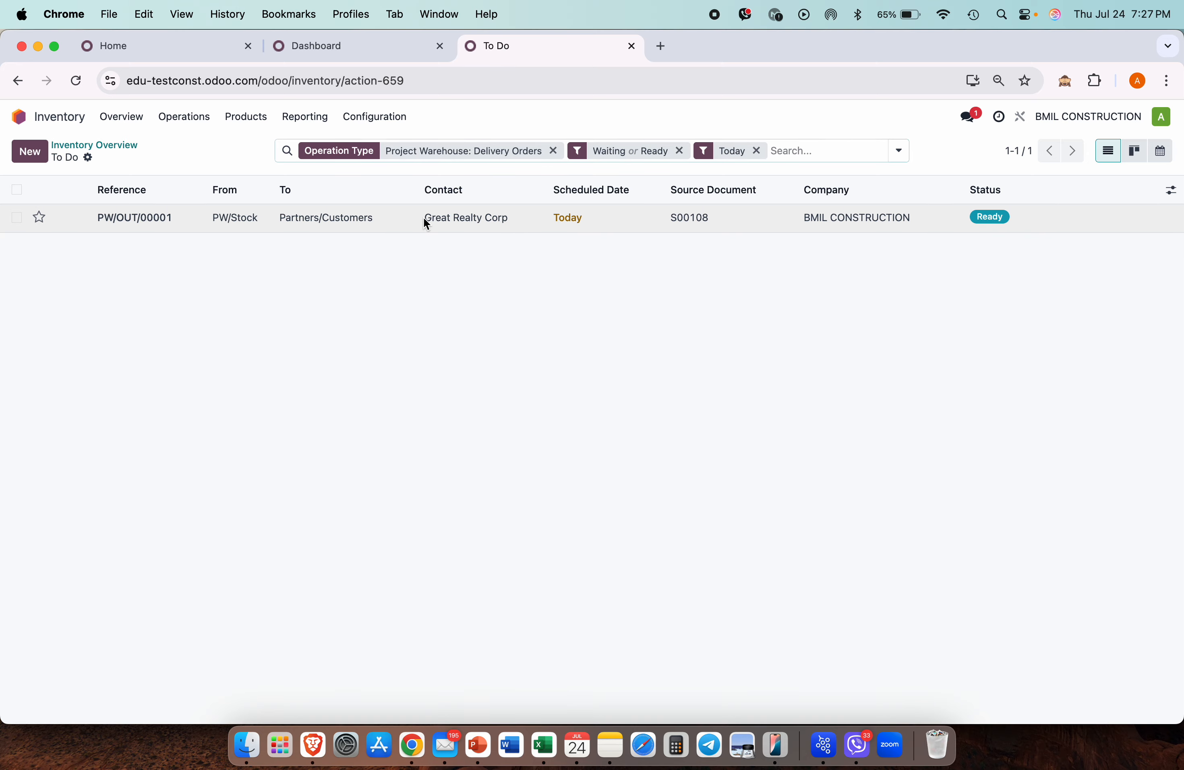
{"action": "left_click", "coordinate": [423, 217]}
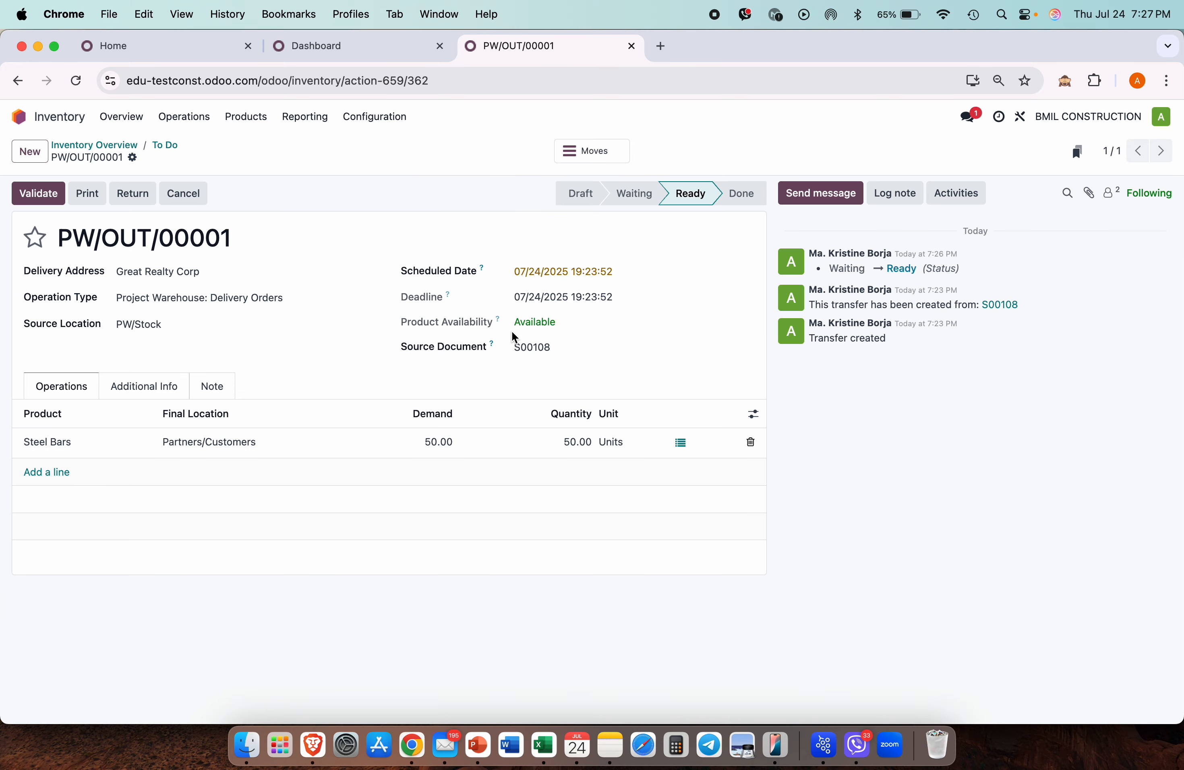
{"action": "left_click", "coordinate": [31, 197]}
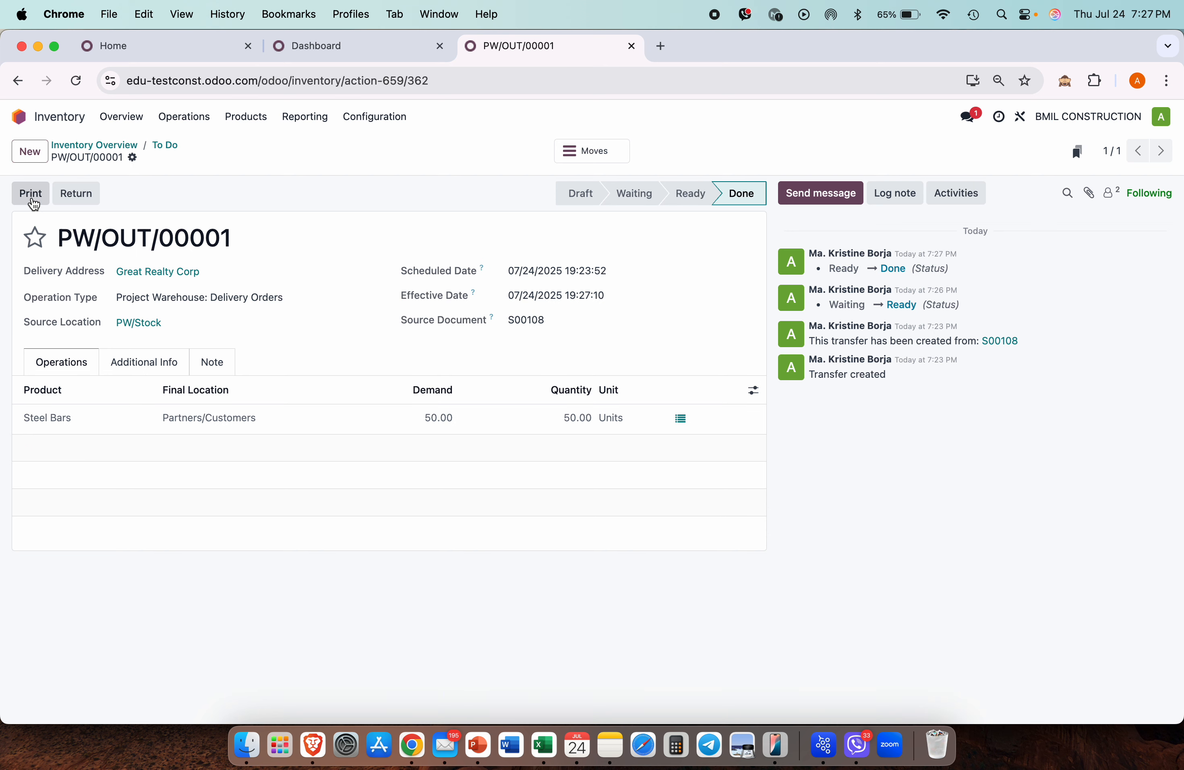
{"action": "left_click", "coordinate": [388, 114]}
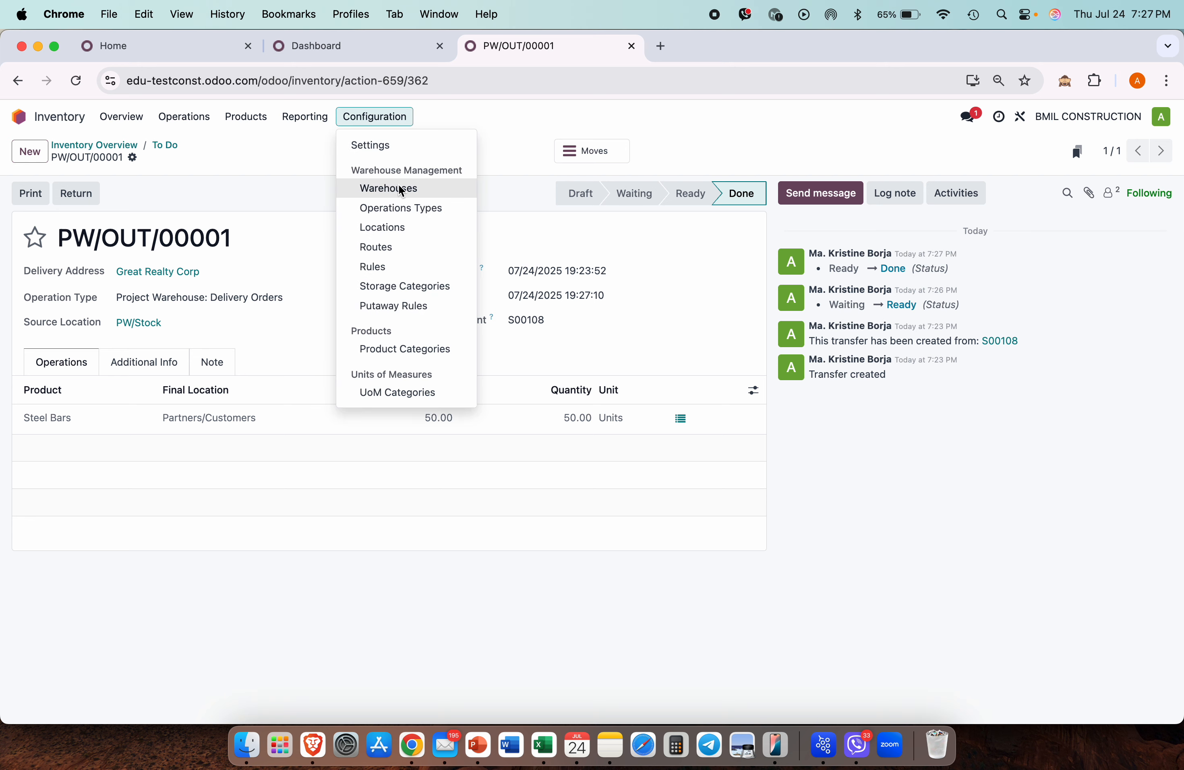
Step: Confirm Project Warehouse resupplies from Main Warehouse, then open Replenishment showing Steel Bars at PW/Stock
{"action": "left_click", "coordinate": [400, 189]}
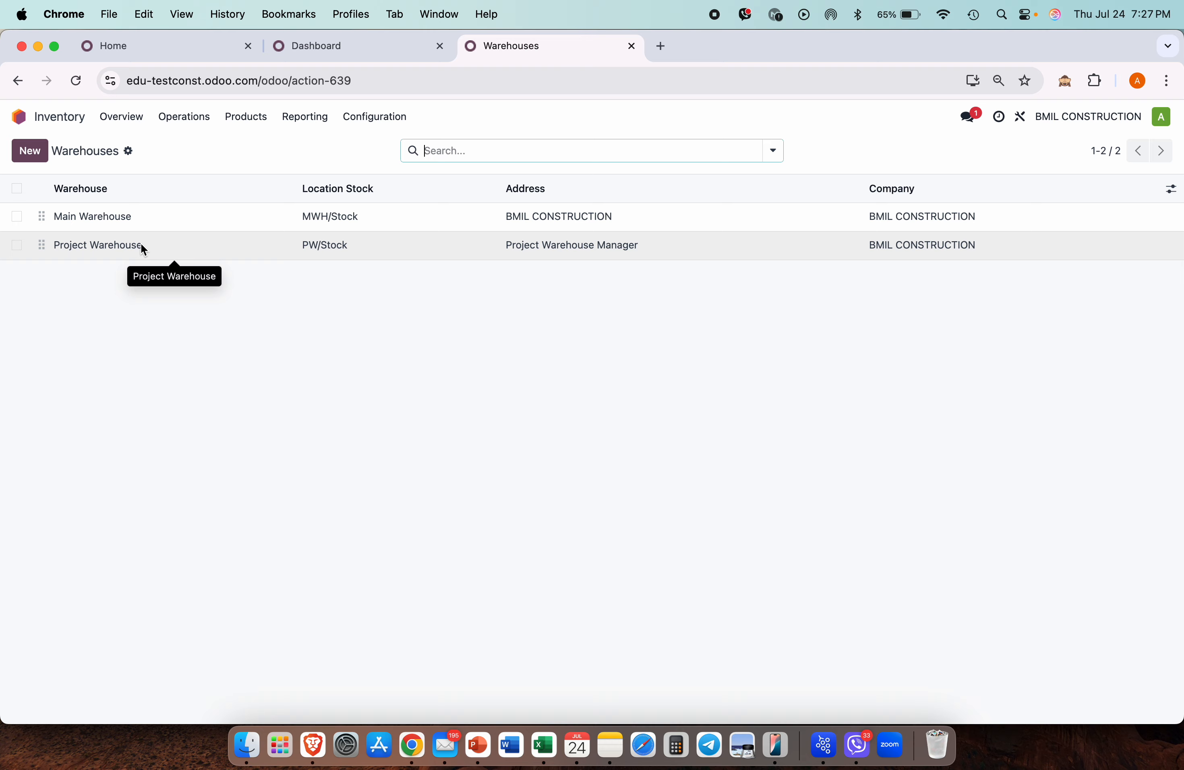
{"action": "left_click", "coordinate": [141, 244]}
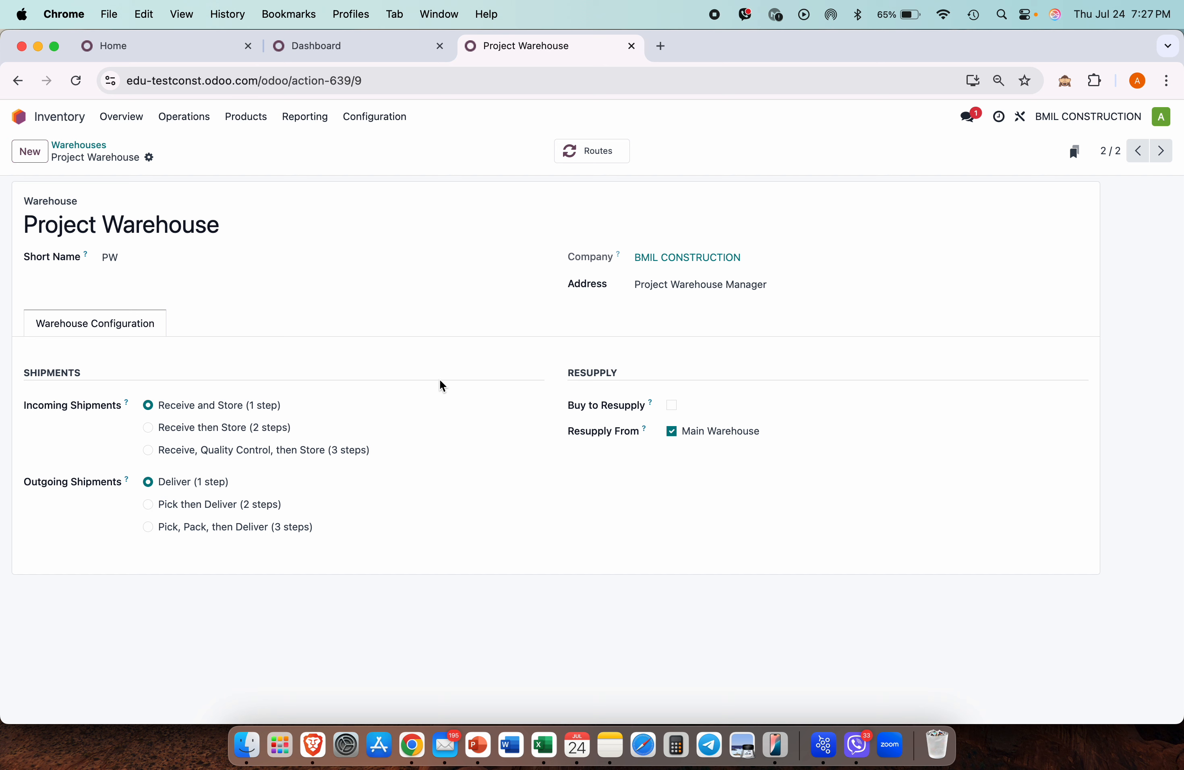
{"action": "left_click", "coordinate": [200, 120]}
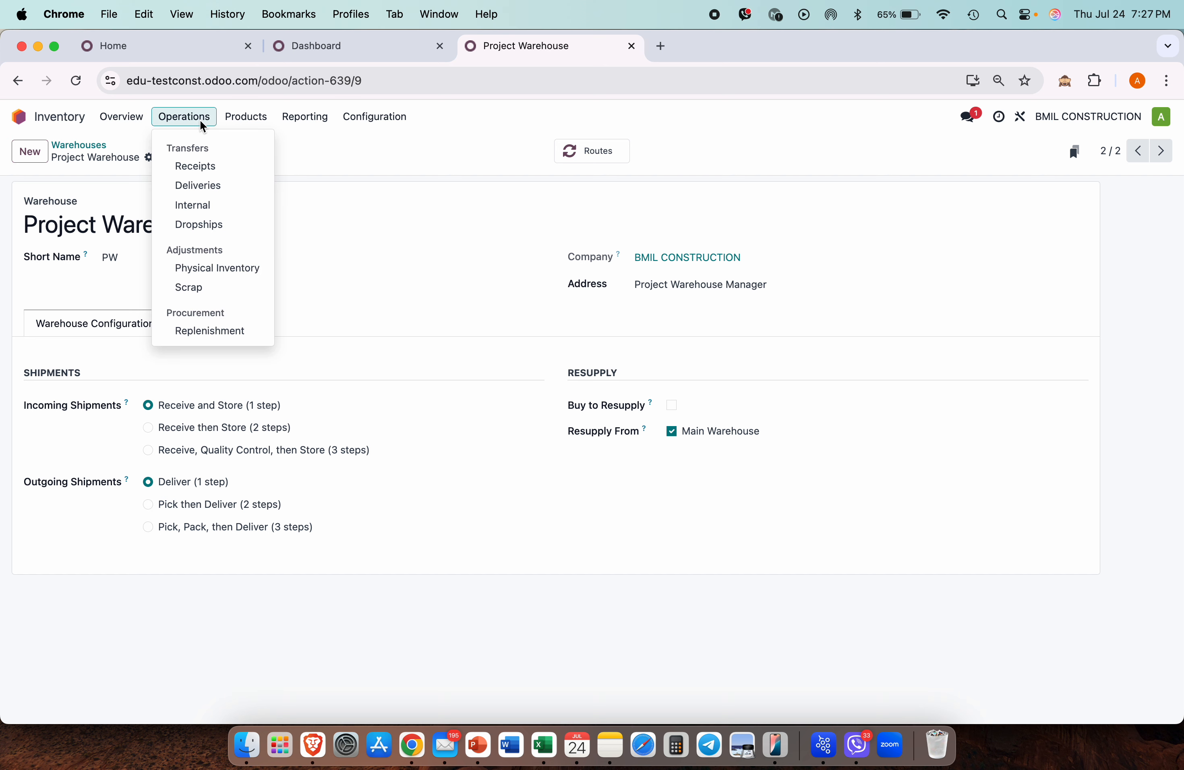
{"action": "left_click", "coordinate": [225, 335]}
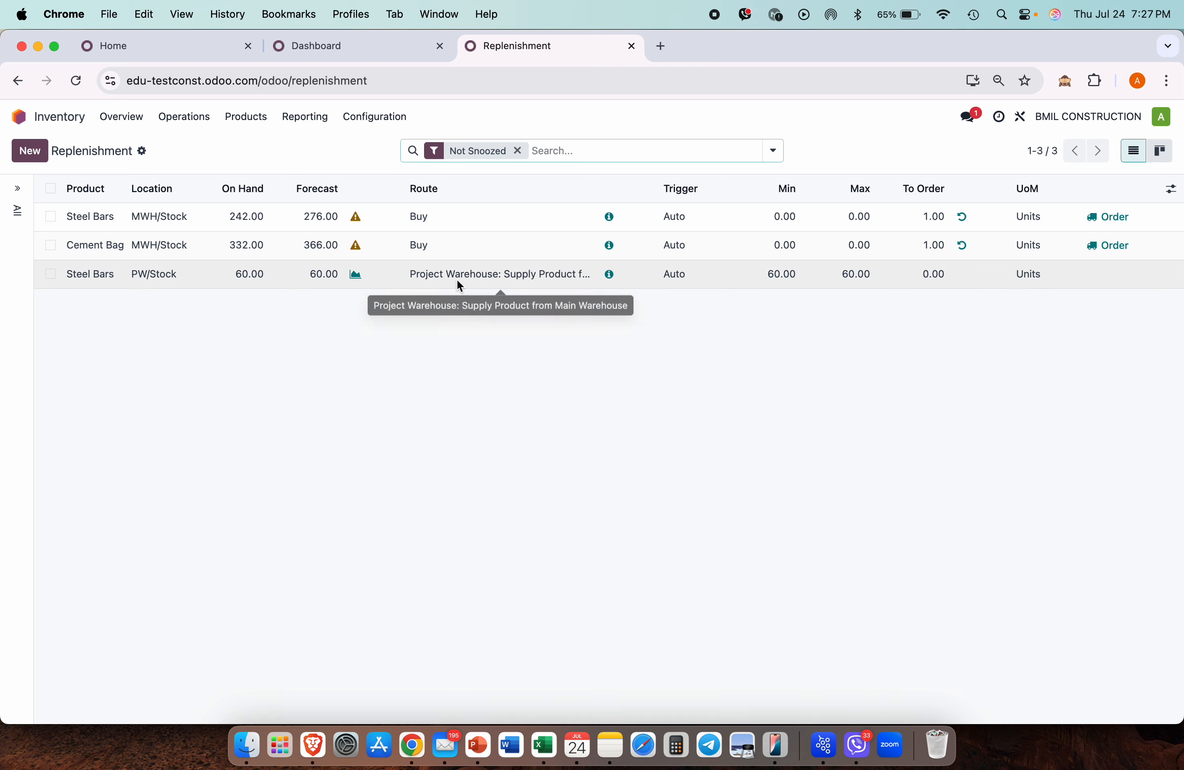
Step: Inspect the Steel Bars PW/Stock rule supplied from Main Warehouse, then return to Overview
{"action": "left_click", "coordinate": [476, 273]}
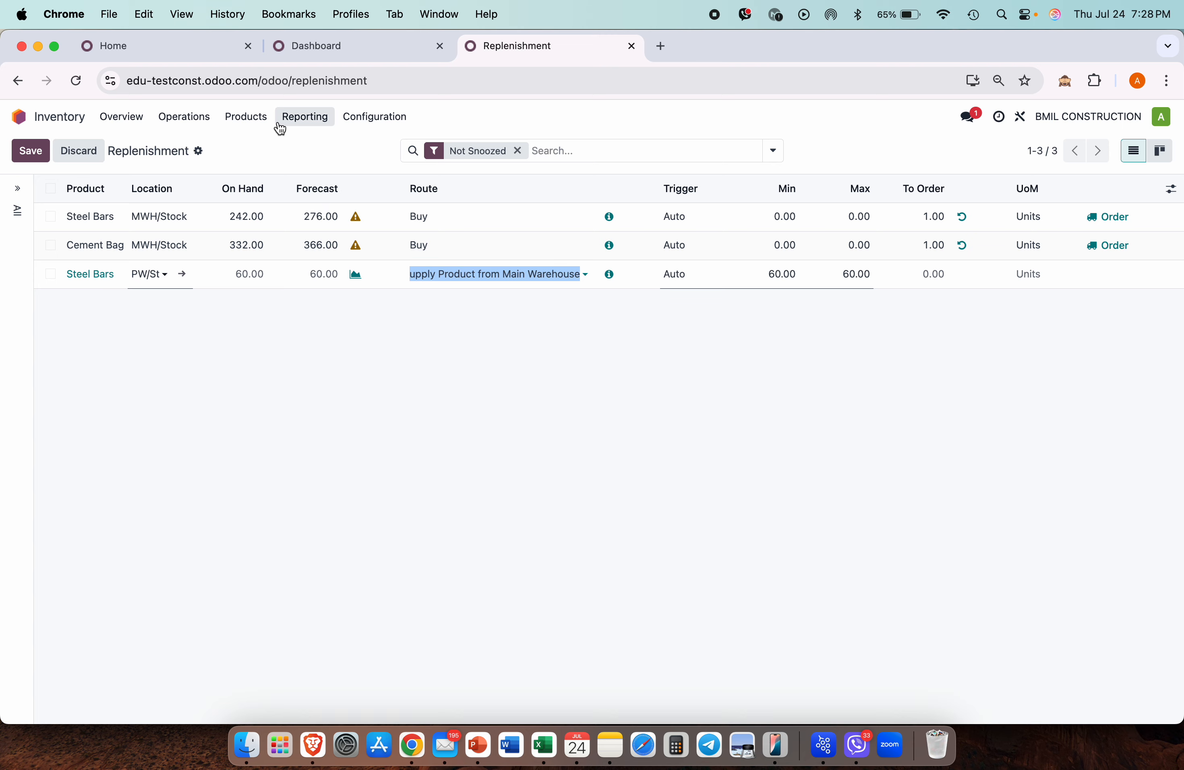
{"action": "left_click", "coordinate": [135, 115]}
{"action": "scroll", "coordinate": [91, 589], "scroll_direction": "down", "scroll_amount": 3}
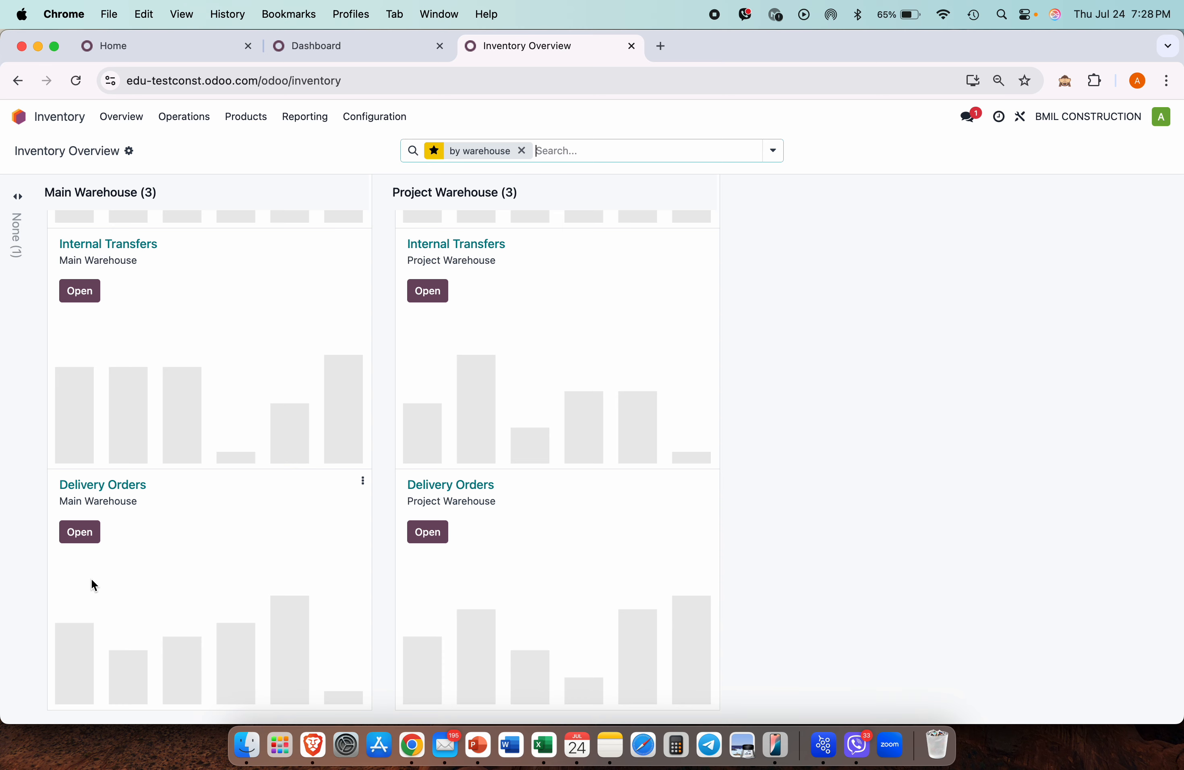
Step: Check all four Main Warehouse deliveries are done, then open receipt PW/IN/00001 with 110 Steel Bars
{"action": "scroll", "coordinate": [120, 447], "scroll_direction": "up", "scroll_amount": 5}
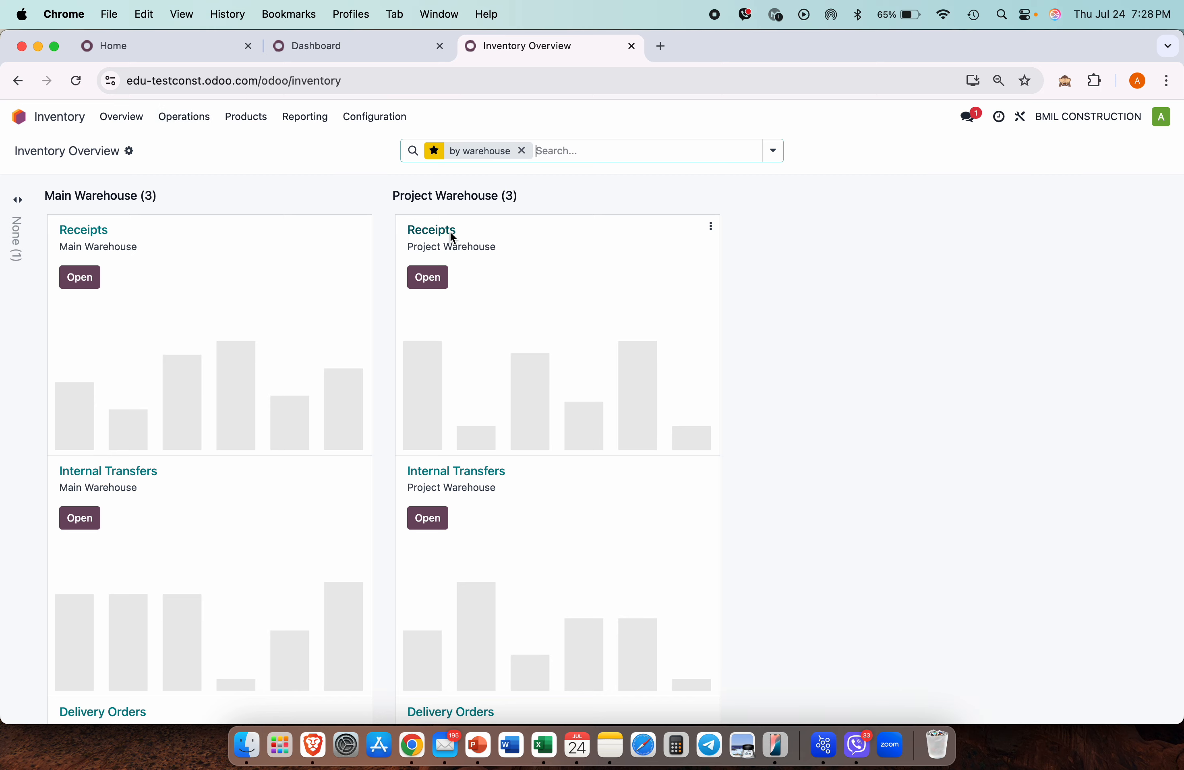
{"action": "scroll", "coordinate": [254, 500], "scroll_direction": "down", "scroll_amount": 4}
{"action": "left_click", "coordinate": [118, 485]}
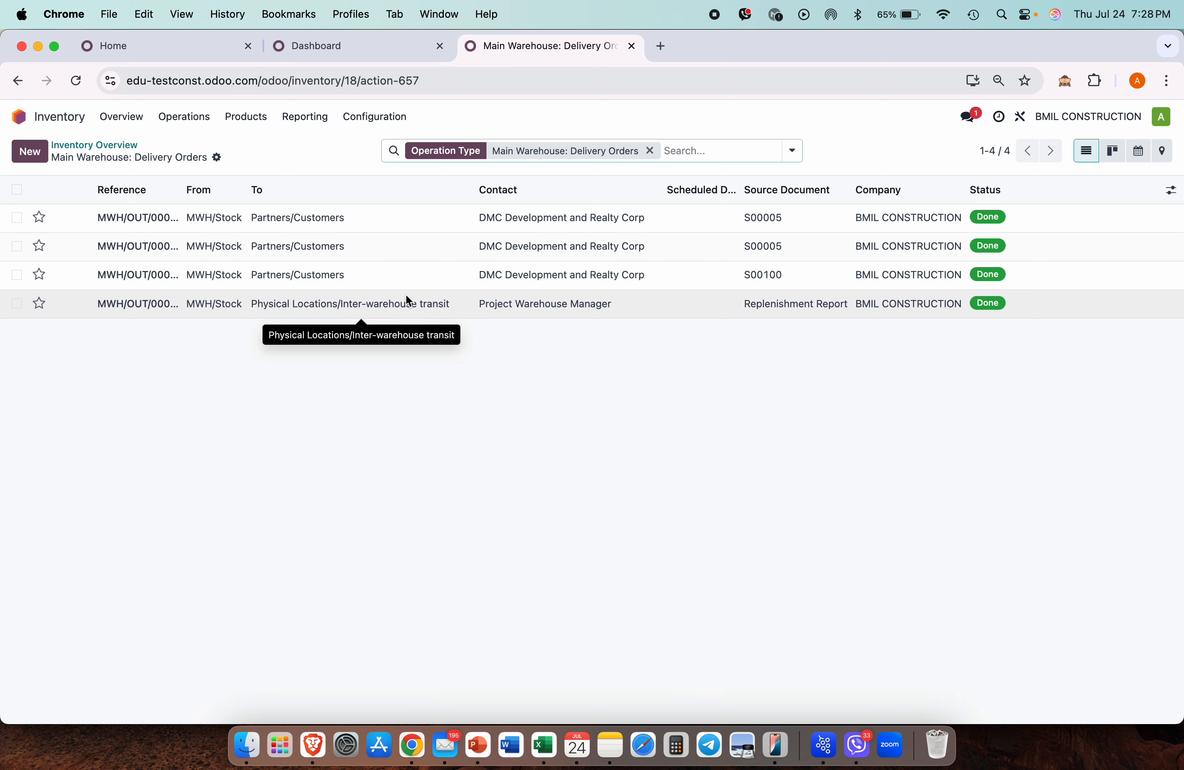
{"action": "left_click", "coordinate": [128, 120]}
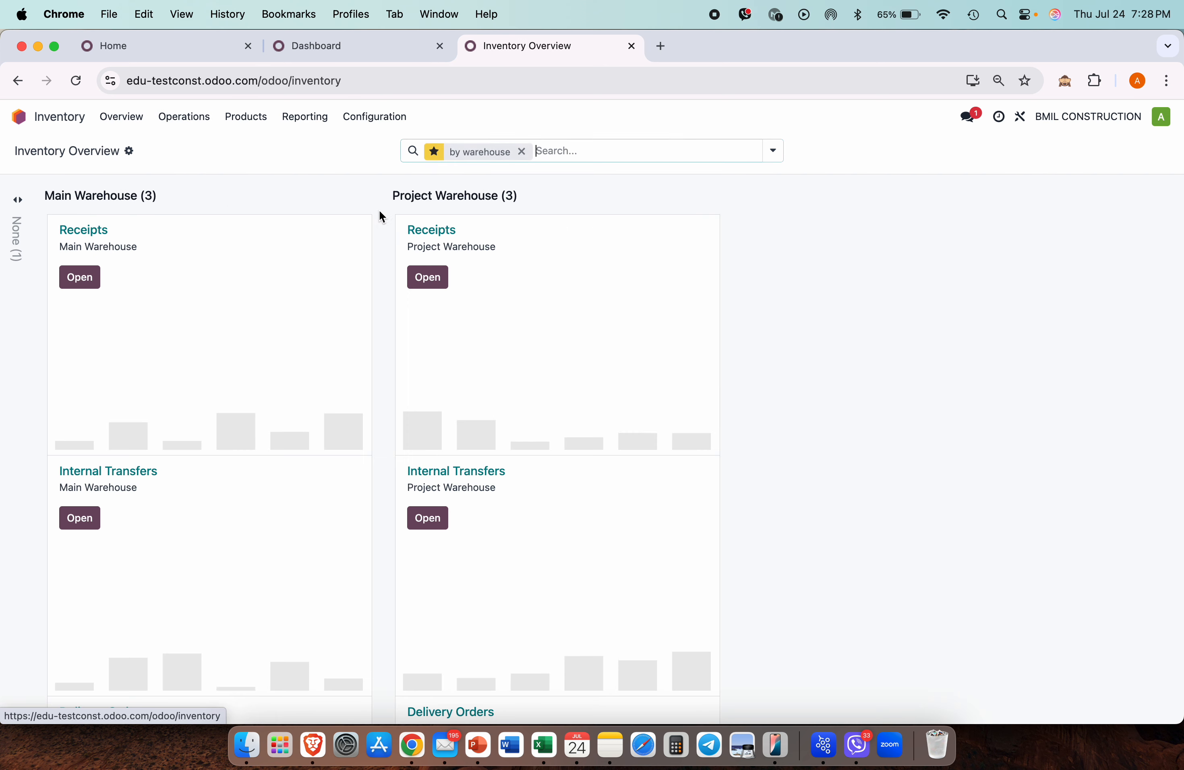
{"action": "left_click", "coordinate": [440, 229]}
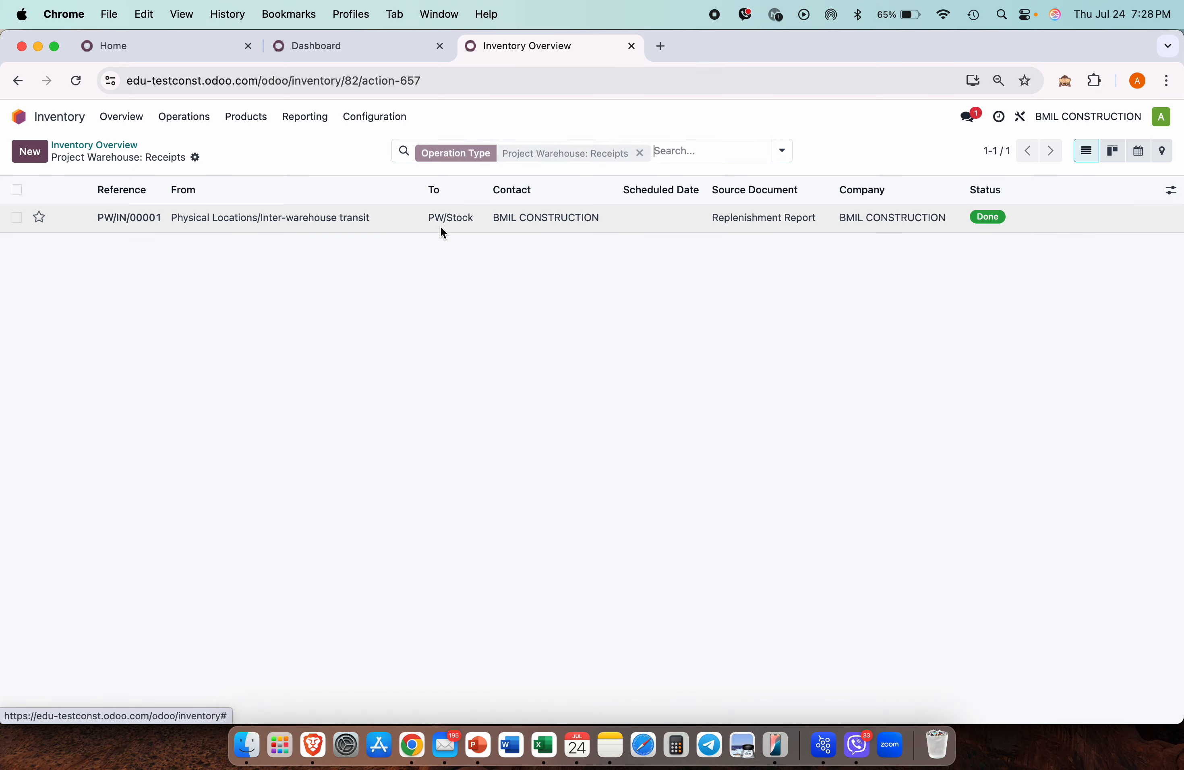
{"action": "left_click", "coordinate": [293, 226]}
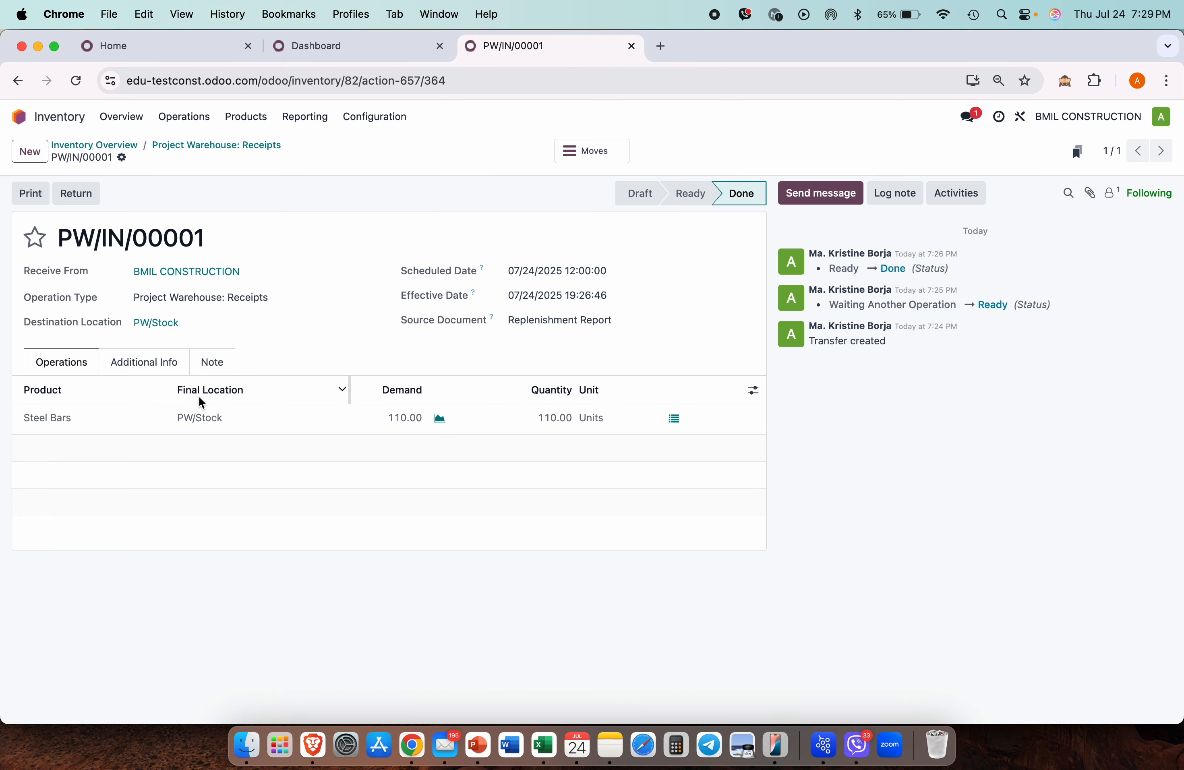